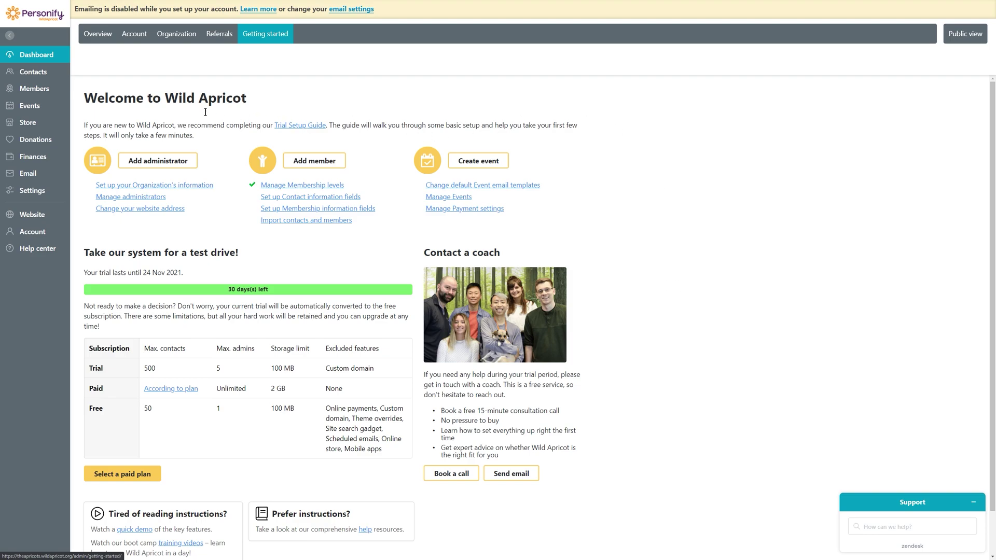
# - Go to Members > Levels to list the Premium ($250) and Regular ($100) sample levels
pyautogui.moveTo(34, 88)
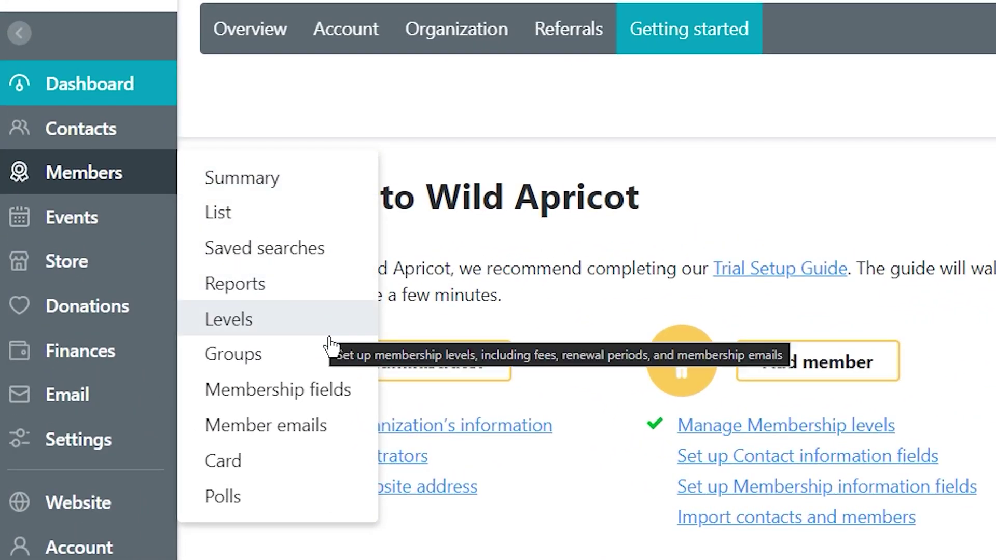
pyautogui.click(319, 332)
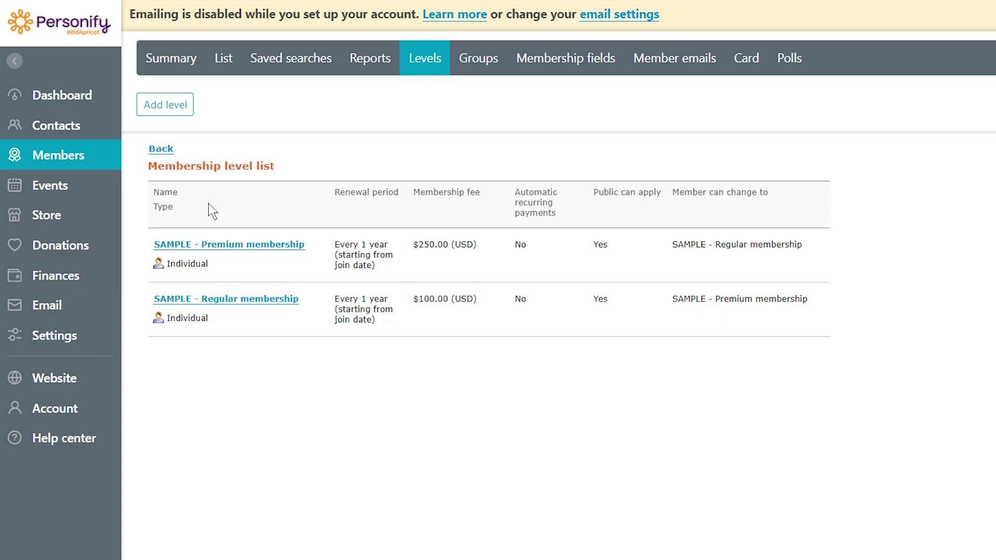
# - Add a new membership level named Family
pyautogui.click(189, 102)
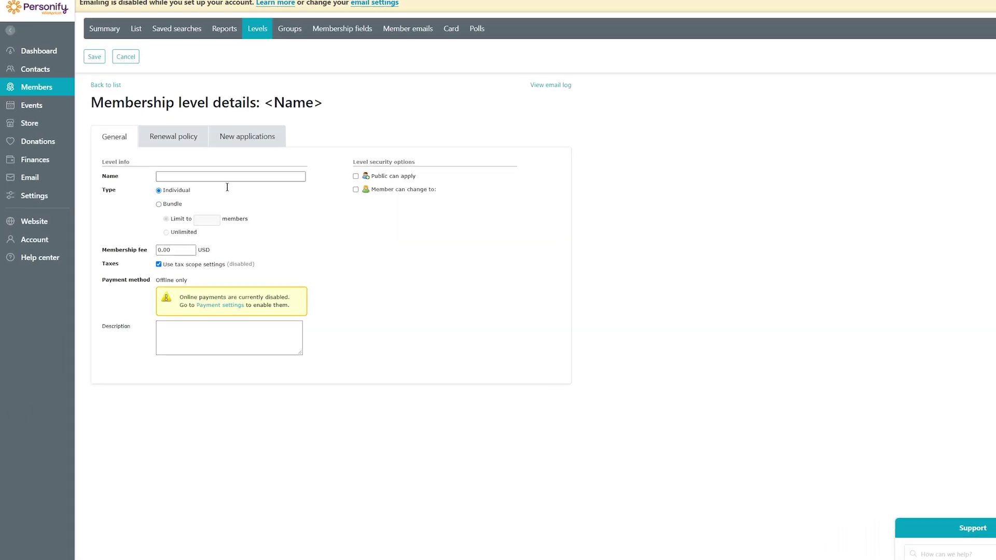
pyautogui.click(245, 179)
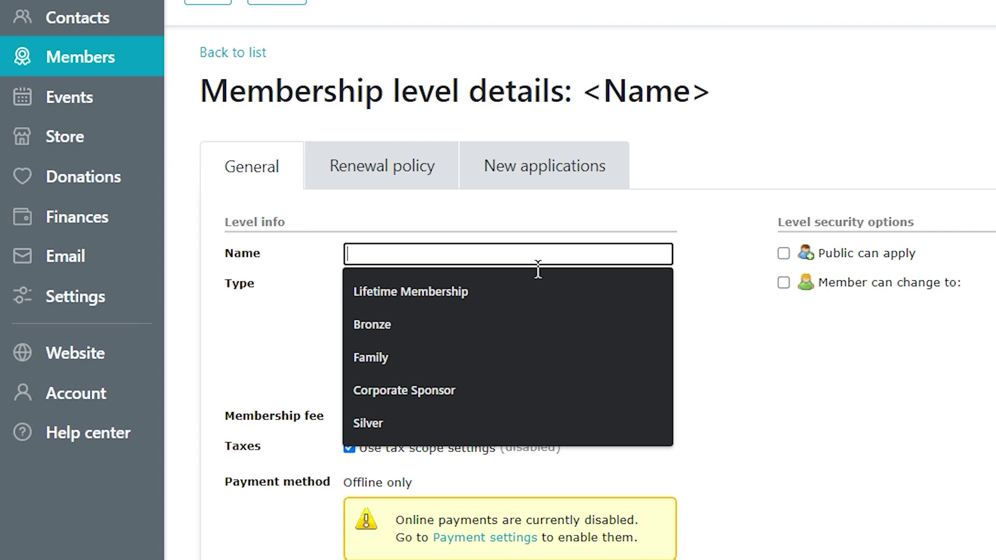
pyautogui.write('Family')
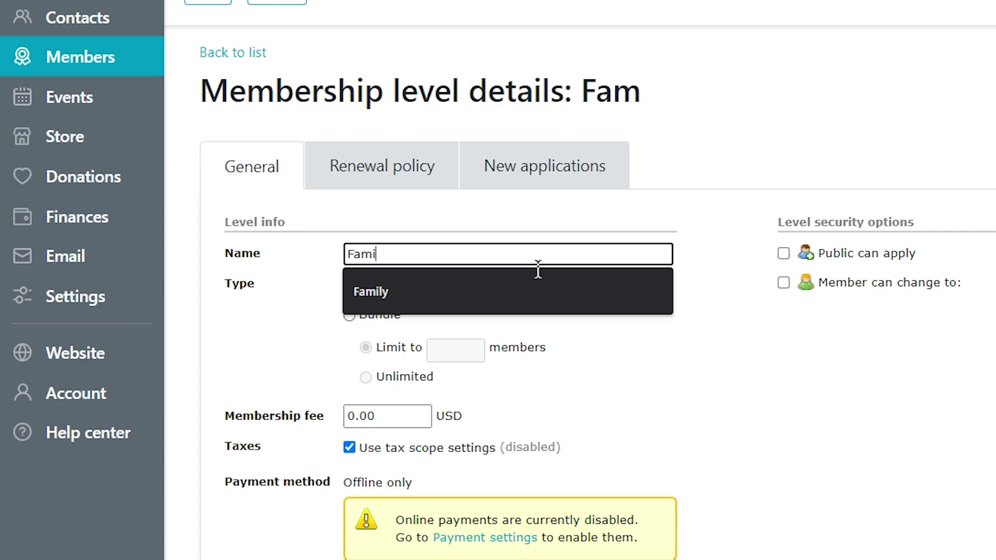
pyautogui.click(915, 409)
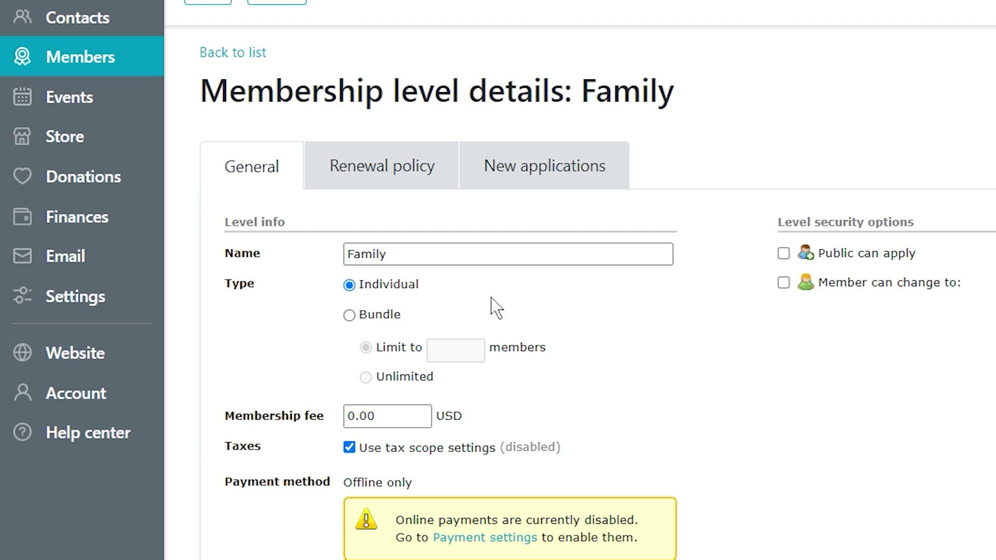
# - Make Family a bundle of up to 5 members costing 50 USD, open to public applications
pyautogui.click(403, 316)
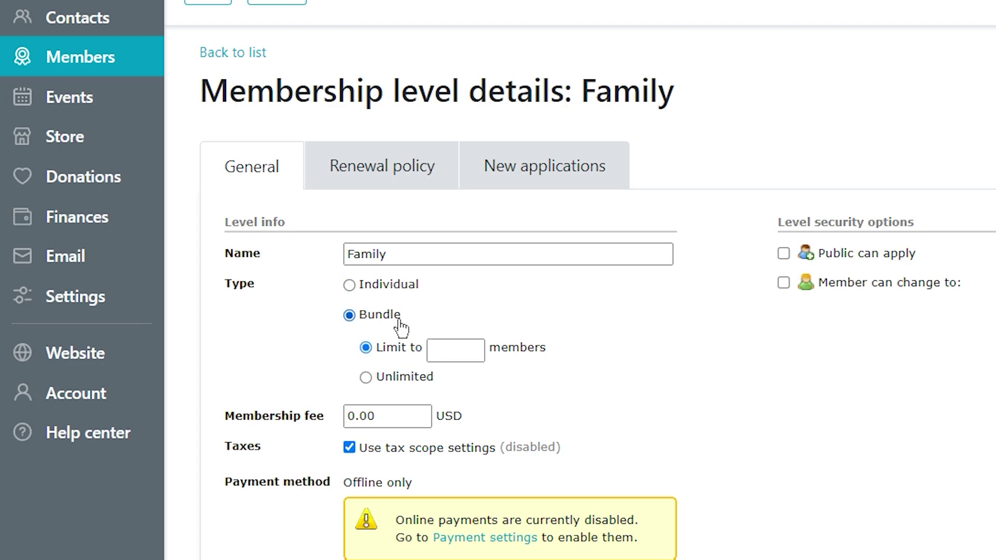
pyautogui.click(472, 371)
pyautogui.click(471, 372)
pyautogui.click(409, 423)
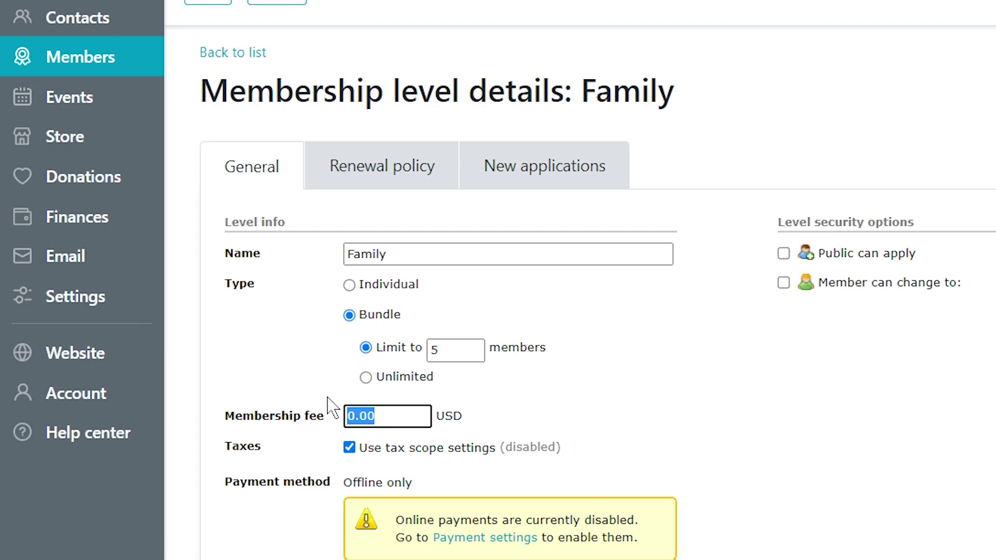
pyautogui.write('50')
pyautogui.press('Tab')
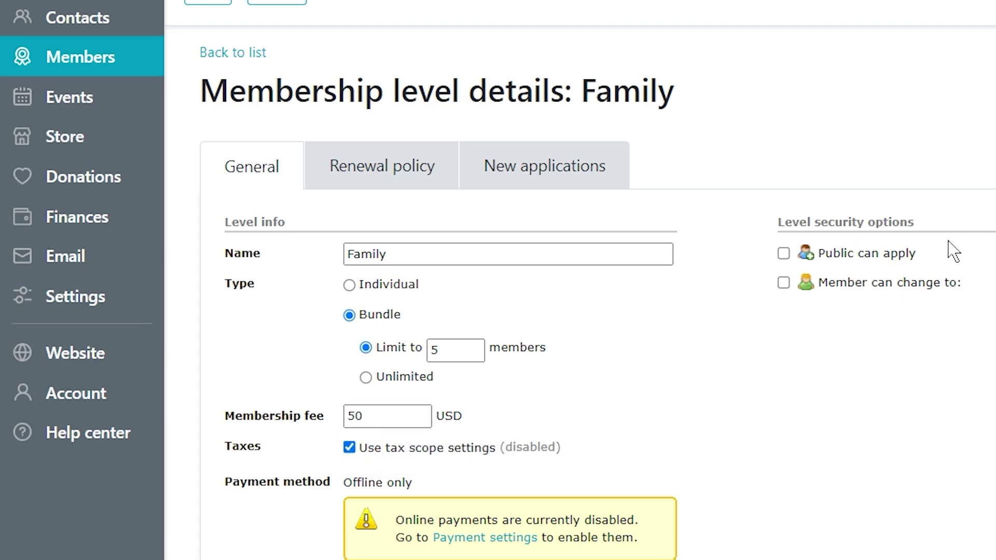
pyautogui.click(889, 262)
# - Set Family to renew every year, generating and emailing invoices, with reminder 1 sent to bundle administrators
pyautogui.click(383, 196)
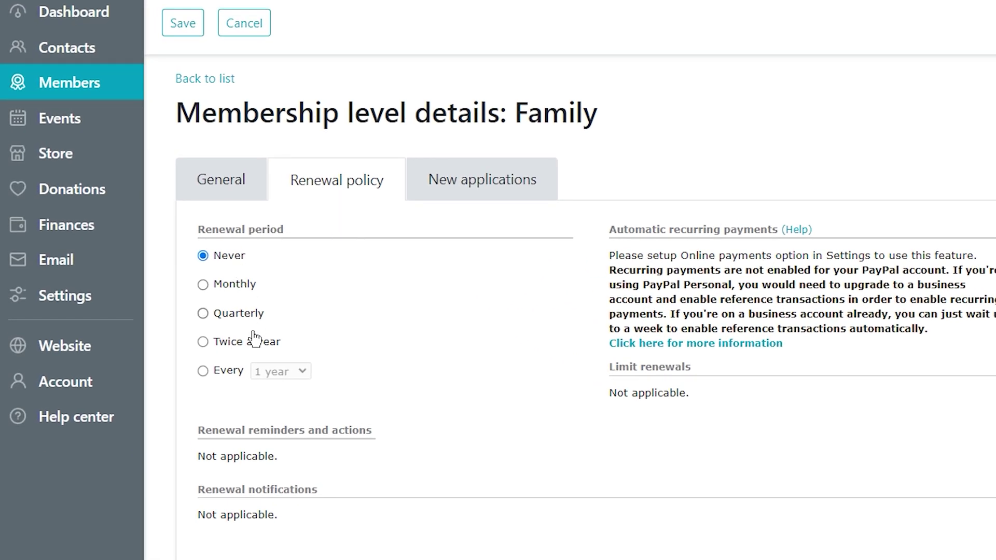
pyautogui.click(238, 387)
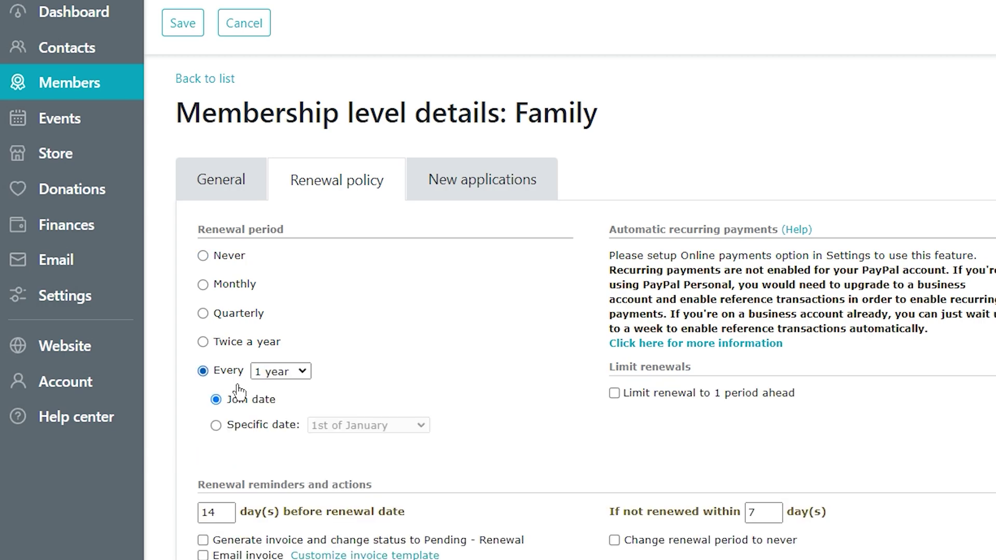
pyautogui.scroll(-7, 238, 392)
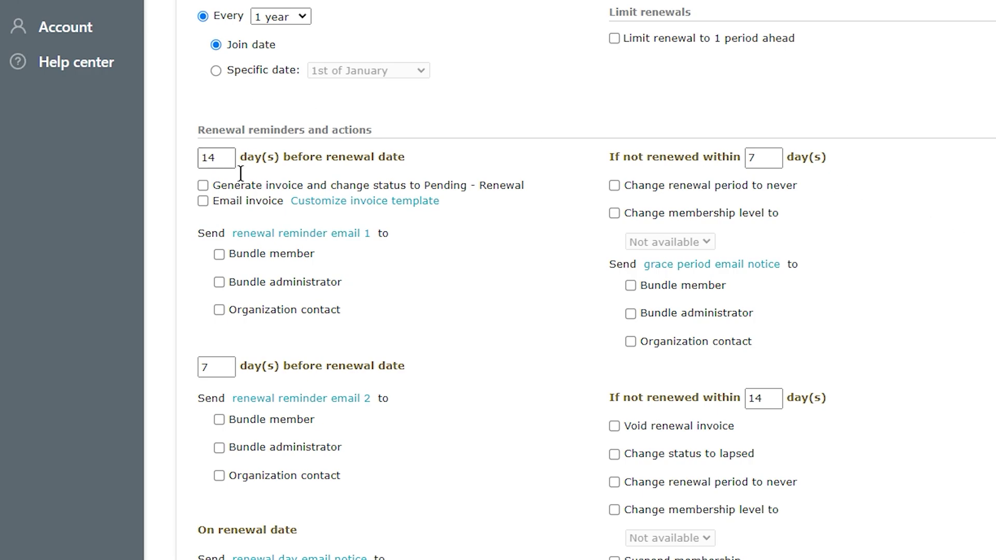
pyautogui.click(239, 191)
pyautogui.click(243, 205)
pyautogui.click(273, 289)
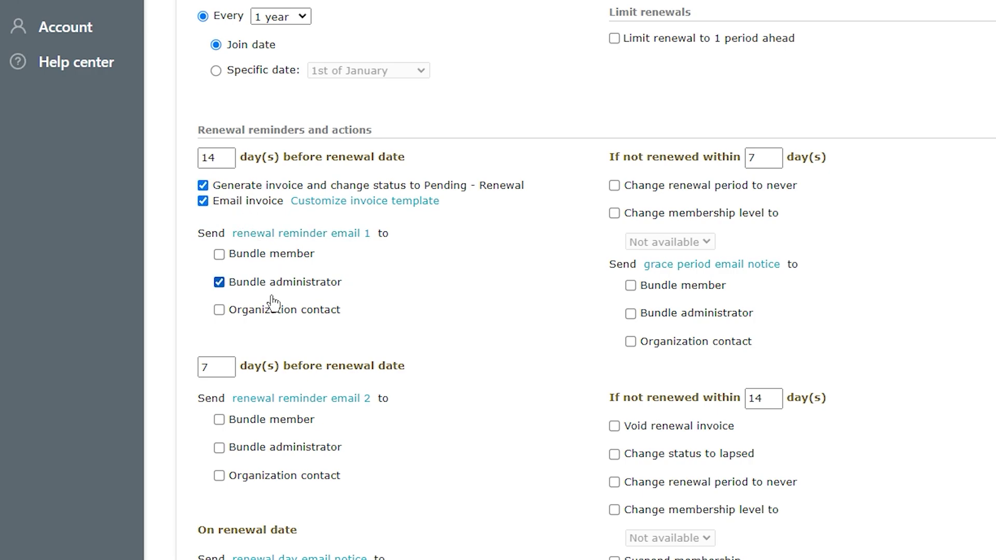
pyautogui.scroll(6, 564, 123)
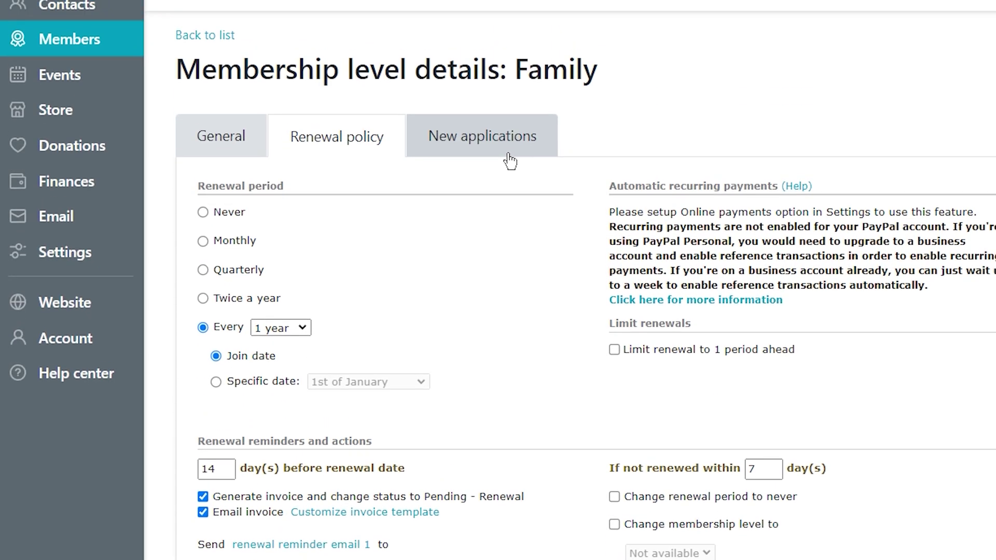
# - Check that new applications keep administrator approval and full payment, then save Family
pyautogui.click(508, 155)
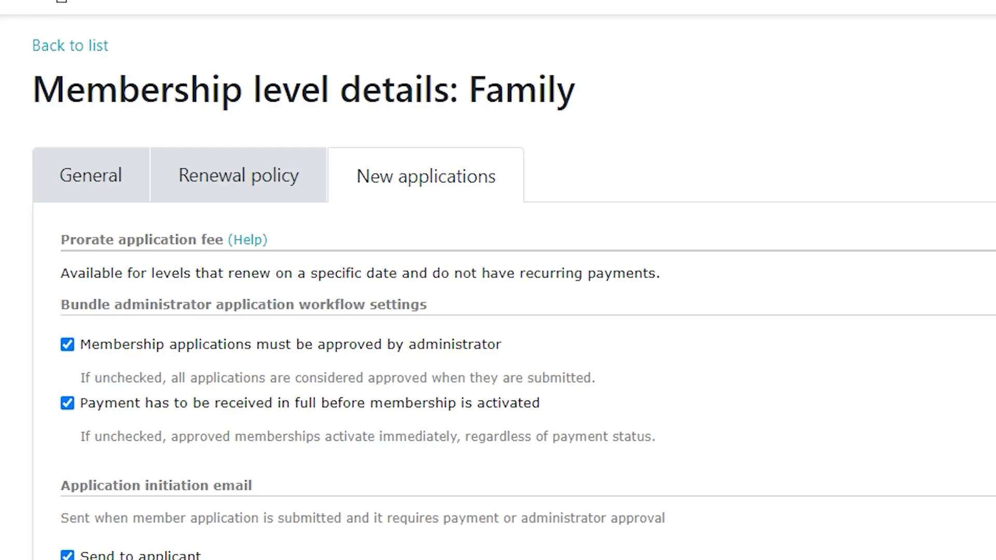
pyautogui.click(62, 60)
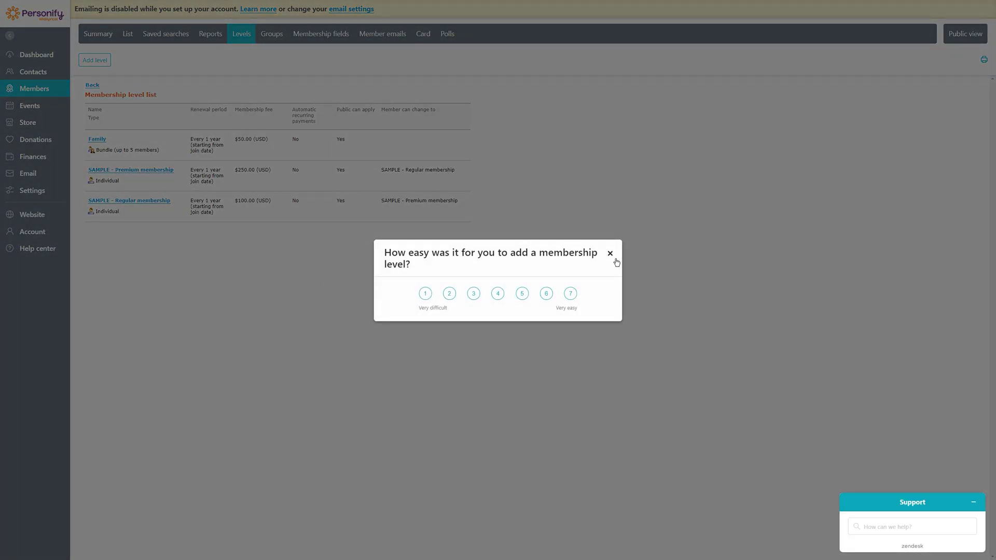
# - Rate the setup survey 7 and submit it
pyautogui.click(571, 294)
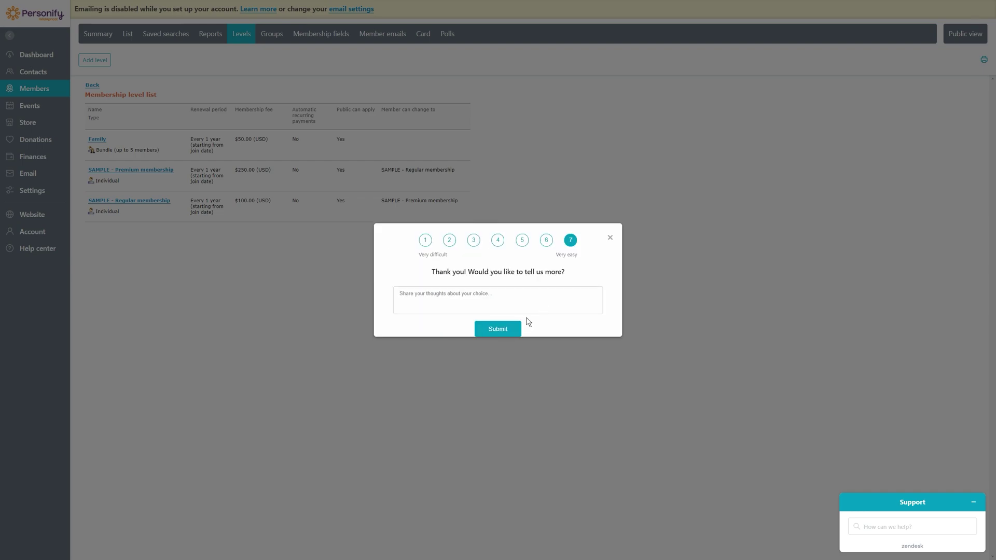
pyautogui.click(506, 332)
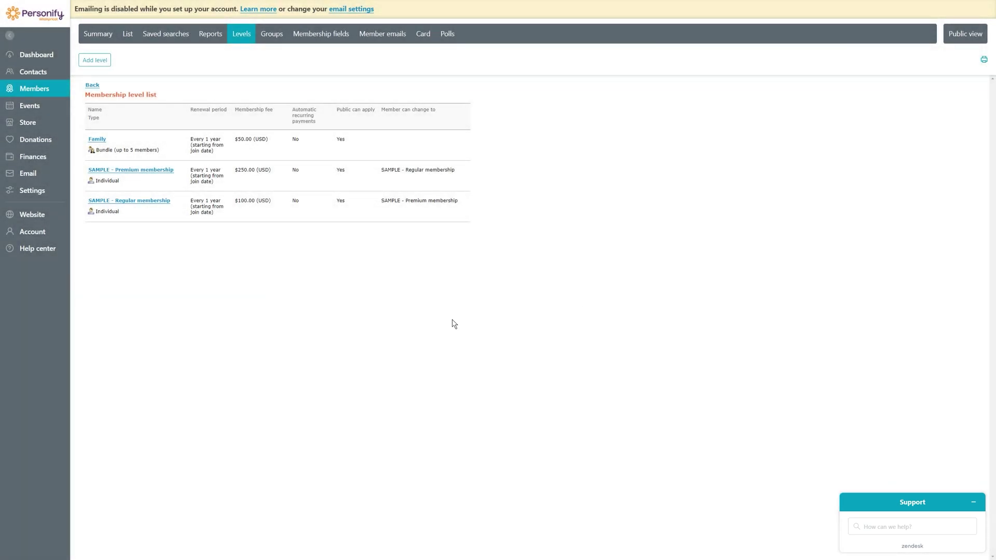
# - Add a Single individual membership level with a 12 USD fee
pyautogui.click(109, 68)
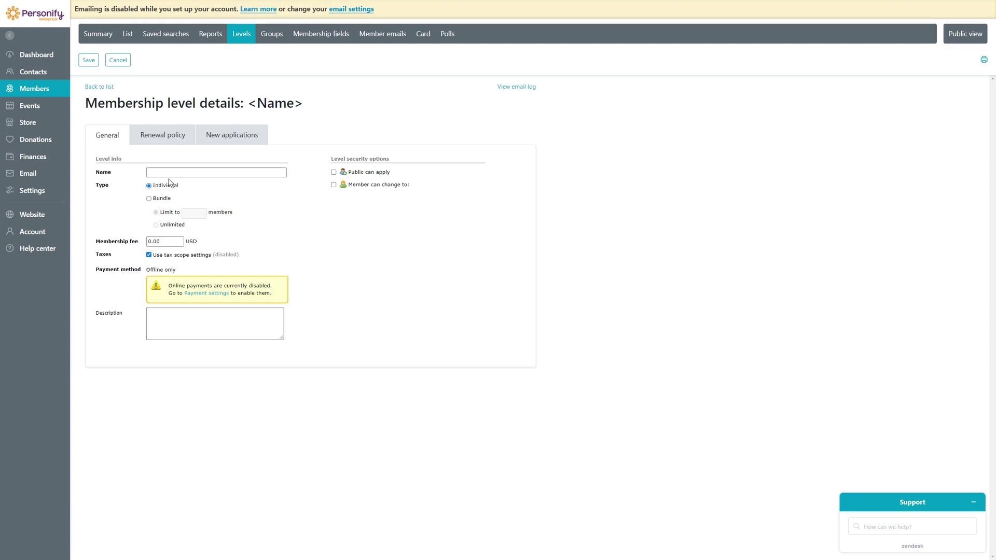
pyautogui.click(187, 173)
pyautogui.write('Single')
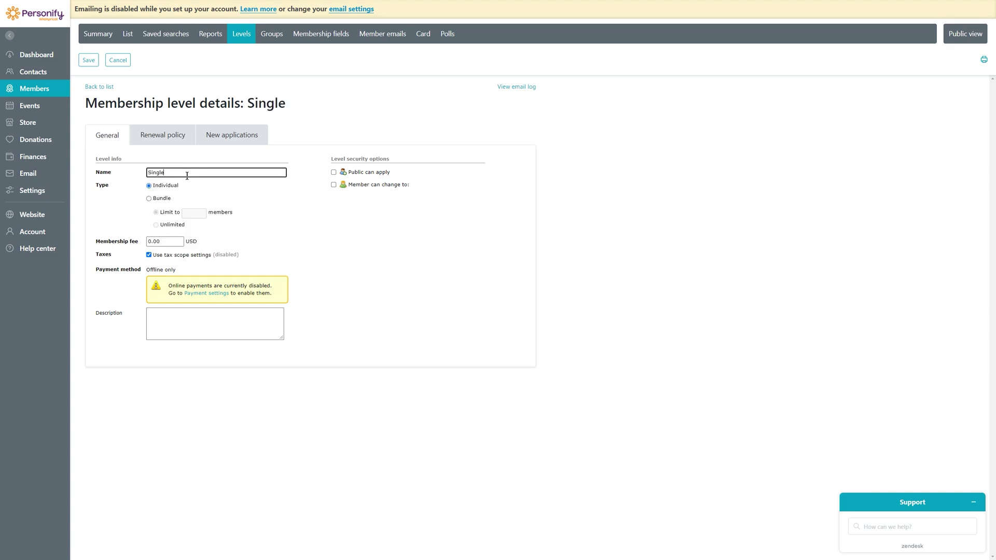
pyautogui.click(156, 242)
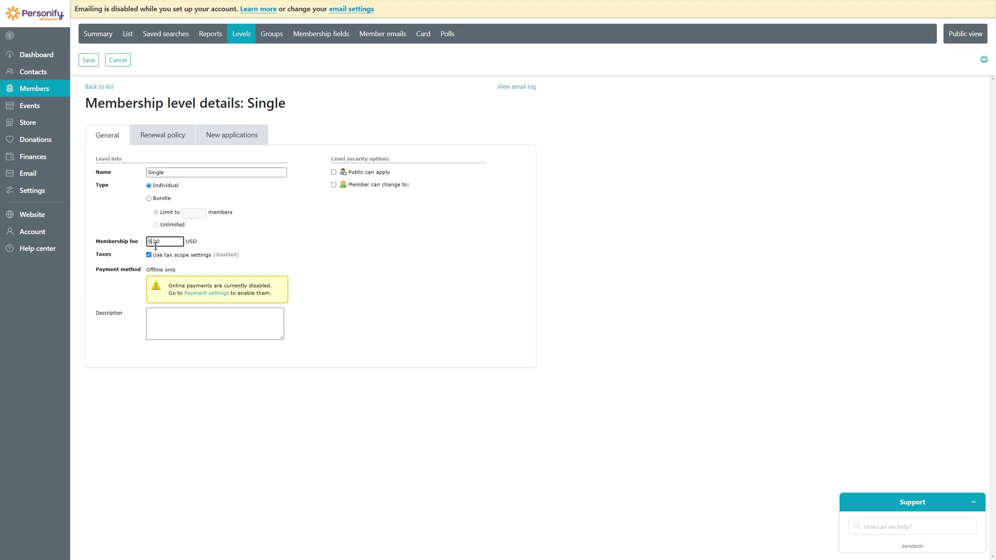
pyautogui.write('12')
pyautogui.click(329, 362)
# - Set Single to renew every year from each member's join date and save it
pyautogui.click(167, 133)
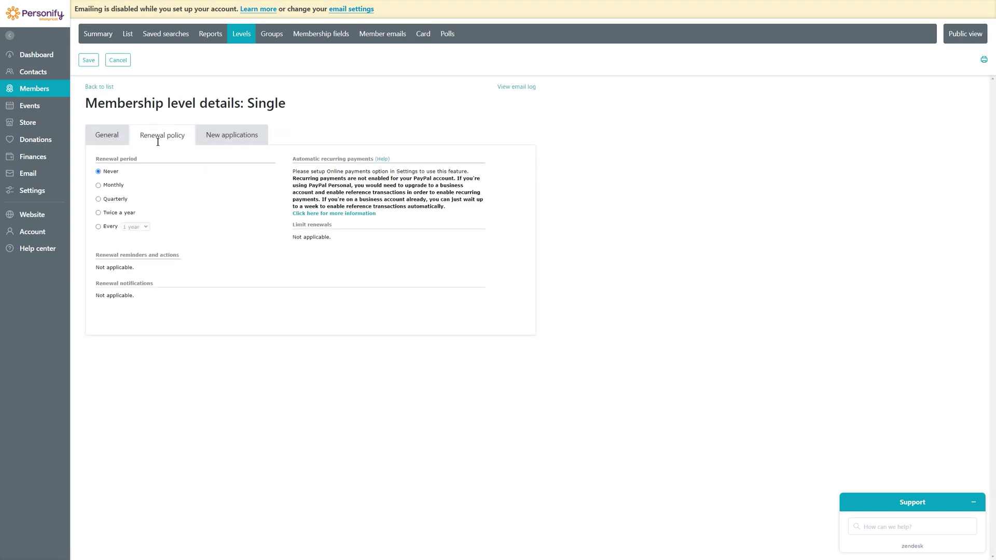
pyautogui.click(115, 232)
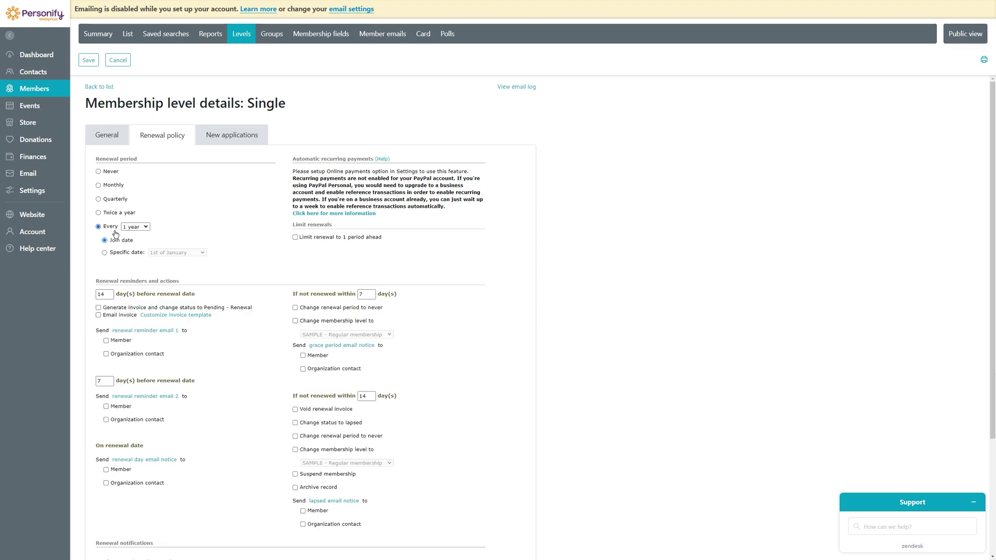
pyautogui.click(104, 240)
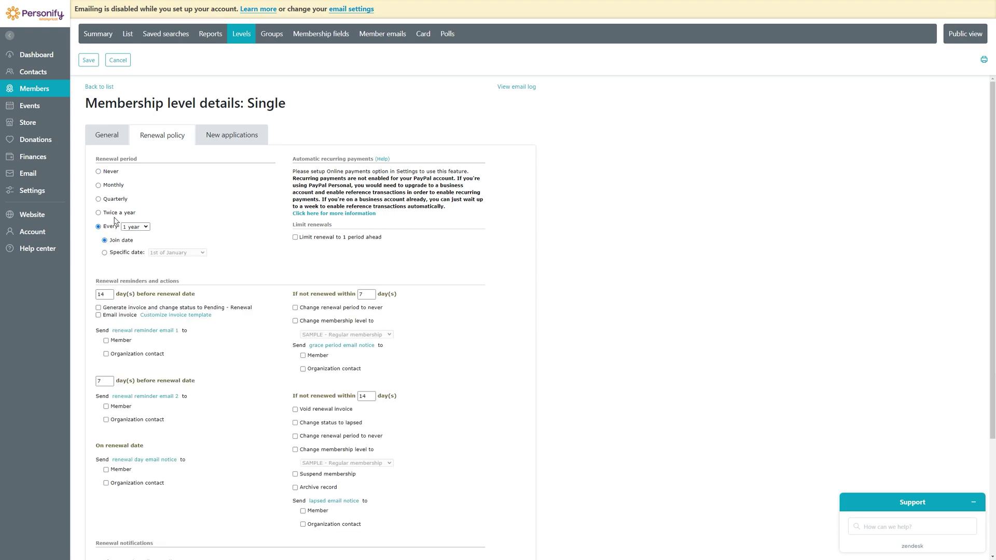
pyautogui.click(94, 64)
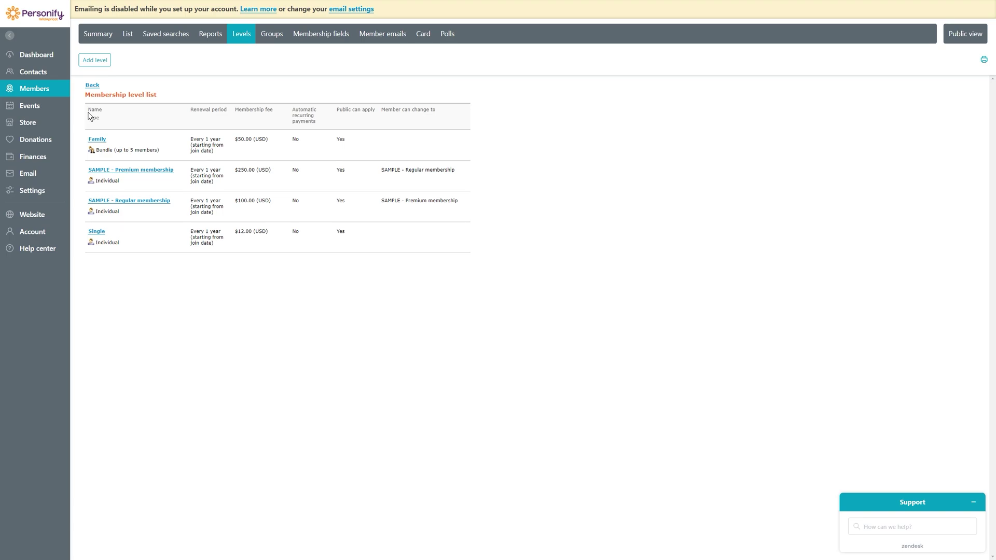
# - Open Contacts > Common fields and add a new blank field
pyautogui.moveTo(39, 75)
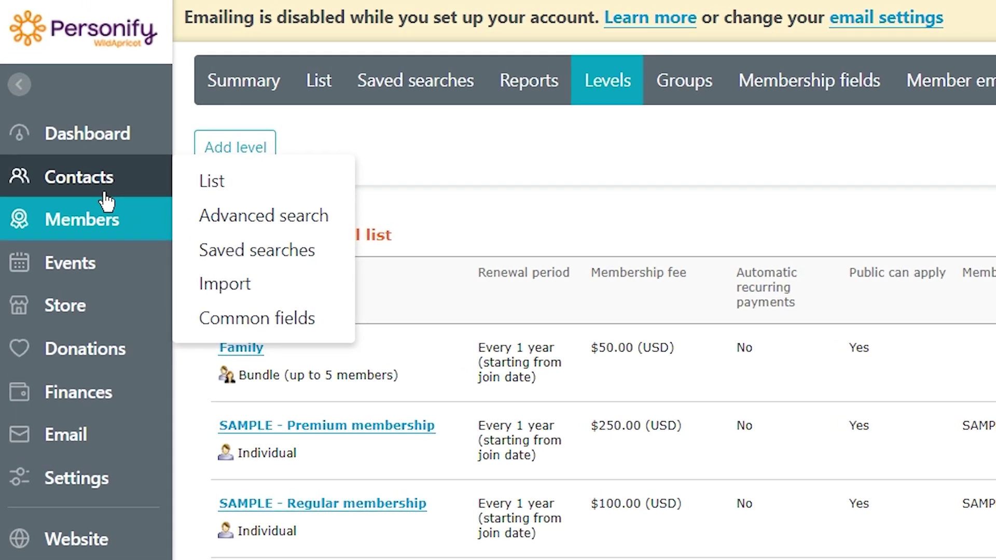
pyautogui.click(283, 366)
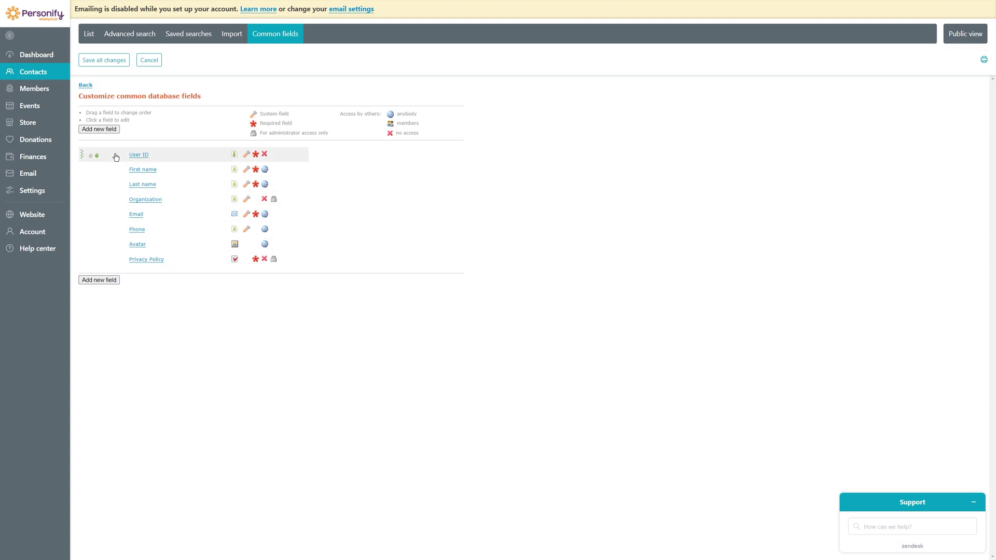
pyautogui.click(109, 133)
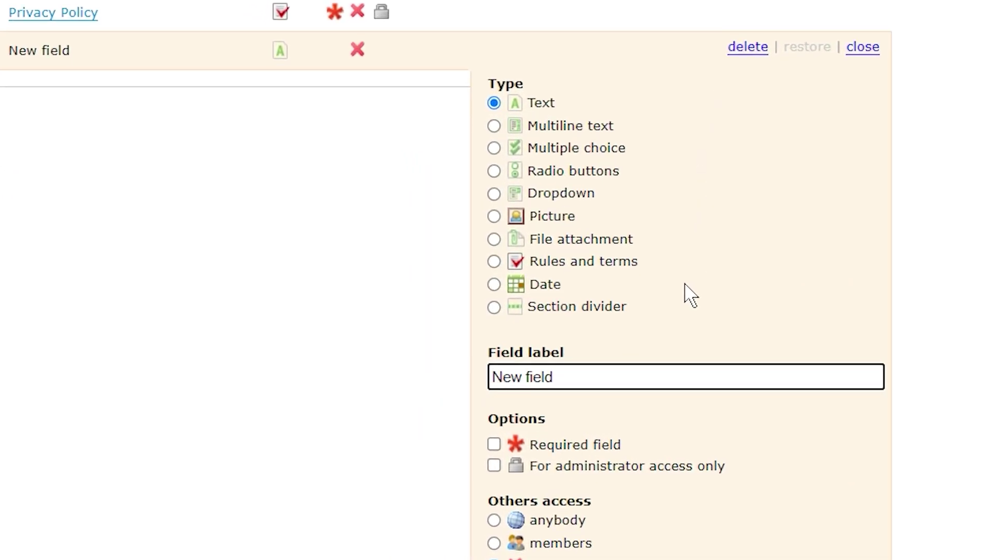
# - Make the new field a Date field labelled 'Birthday', visible to members
pyautogui.click(544, 285)
pyautogui.moveTo(586, 377); pyautogui.dragTo(367, 379)
pyautogui.write('Birthday')
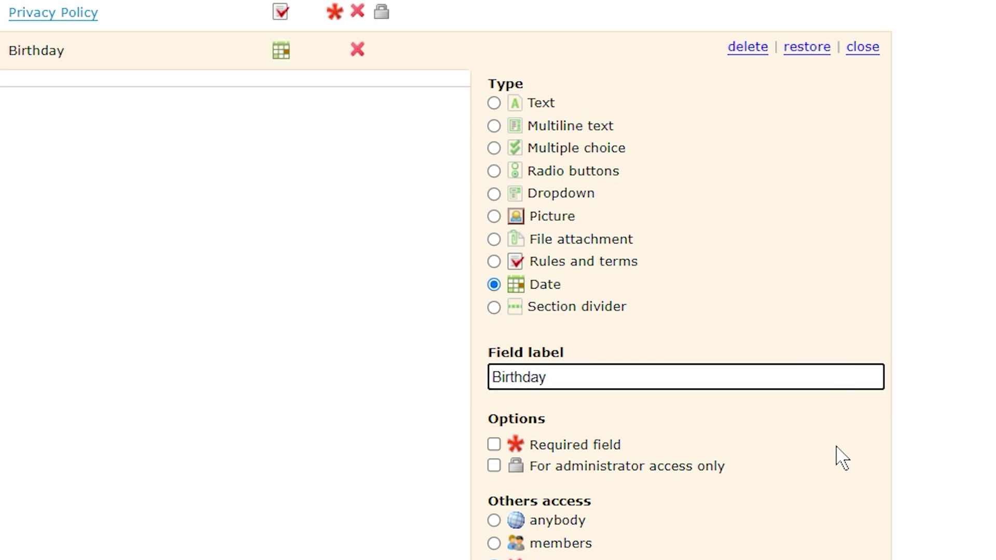
pyautogui.scroll(-3, 568, 363)
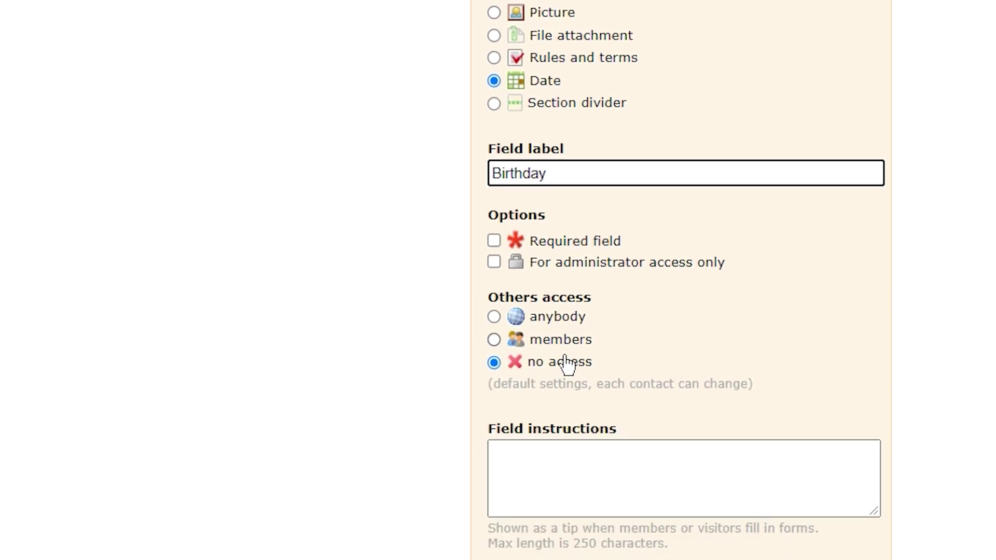
pyautogui.press('Tab')
pyautogui.press('Tab')
pyautogui.press('Tab')
pyautogui.press('Up')
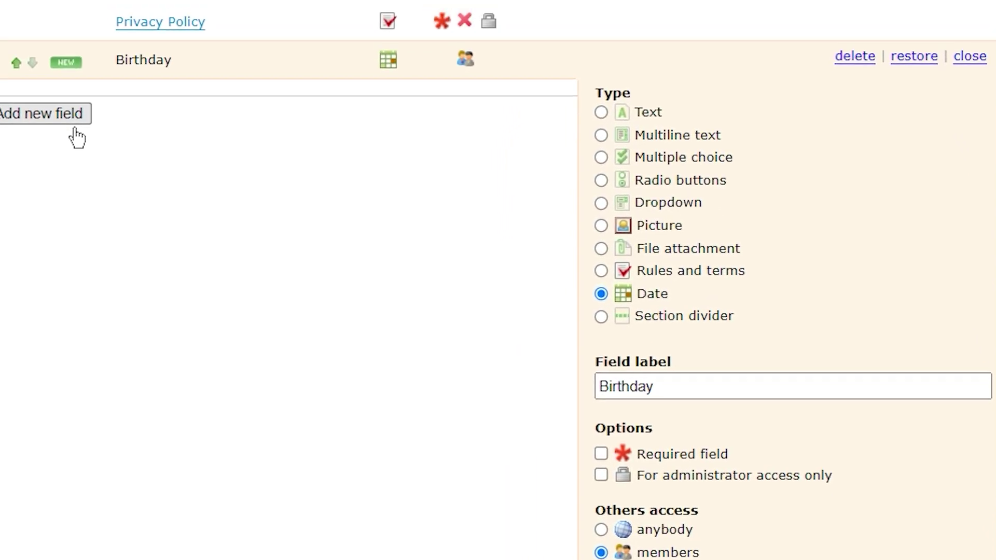
# - Add a radio-button field labelled 'Do you like pizza?'
pyautogui.click(97, 167)
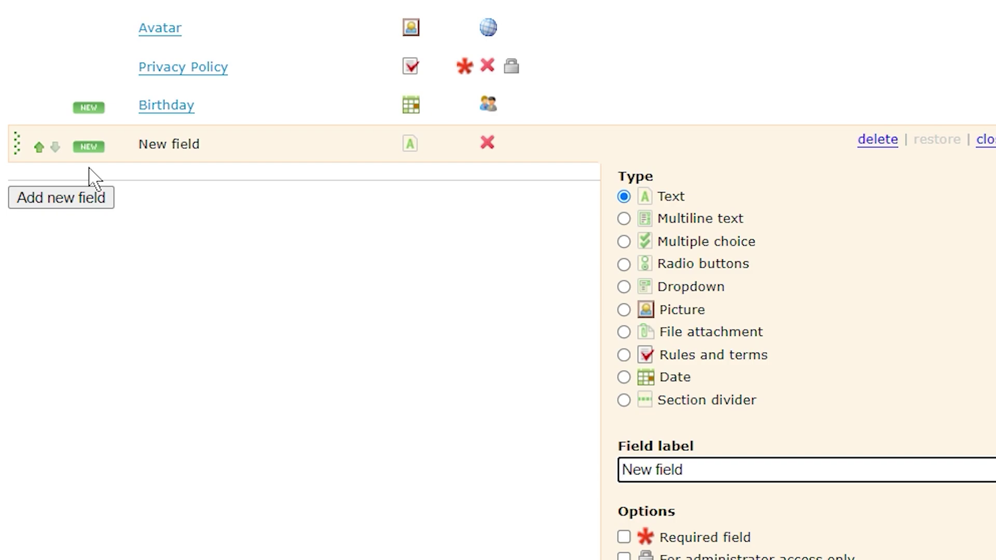
pyautogui.click(715, 274)
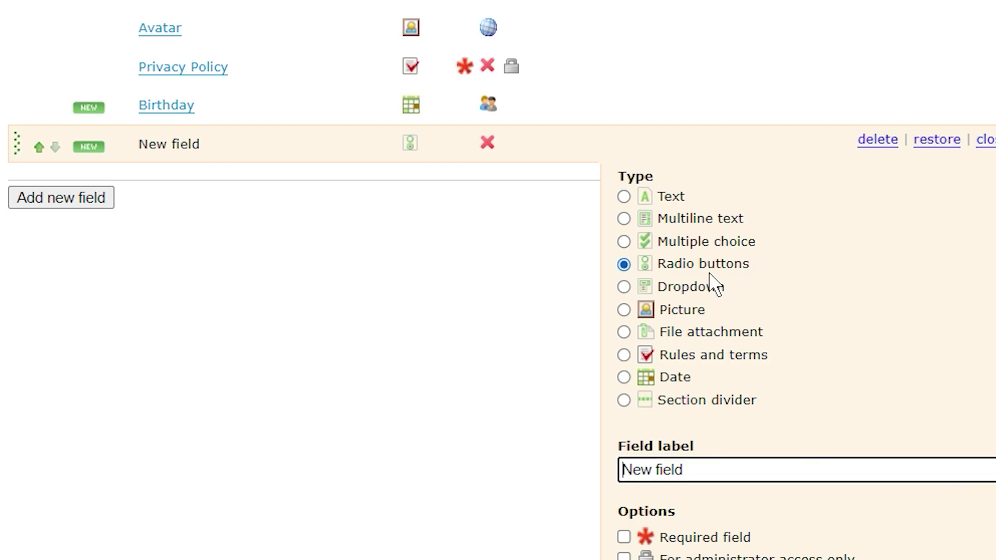
pyautogui.click(747, 487)
pyautogui.moveTo(747, 488); pyautogui.dragTo(578, 478)
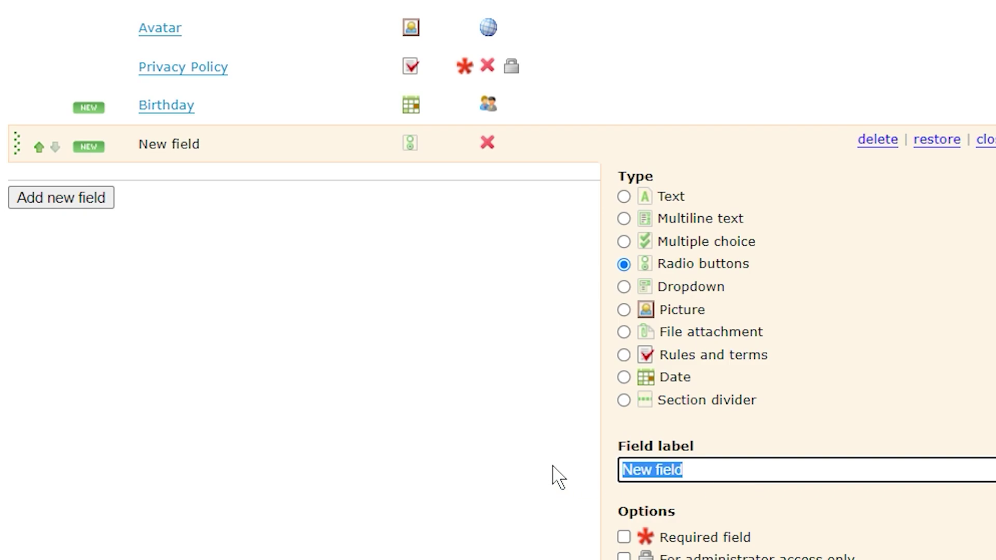
pyautogui.write('Do you li')
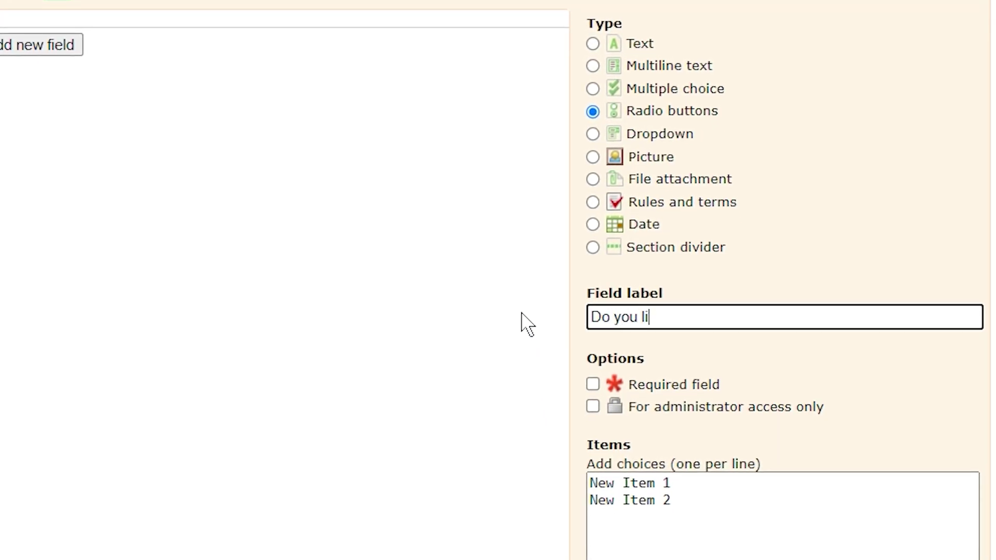
pyautogui.write('ke pizza?')
# - Give the pizza field choices Yes, No and Sometimes, make it required, and save all changes
pyautogui.moveTo(776, 548); pyautogui.dragTo(407, 467)
pyautogui.write('Y')
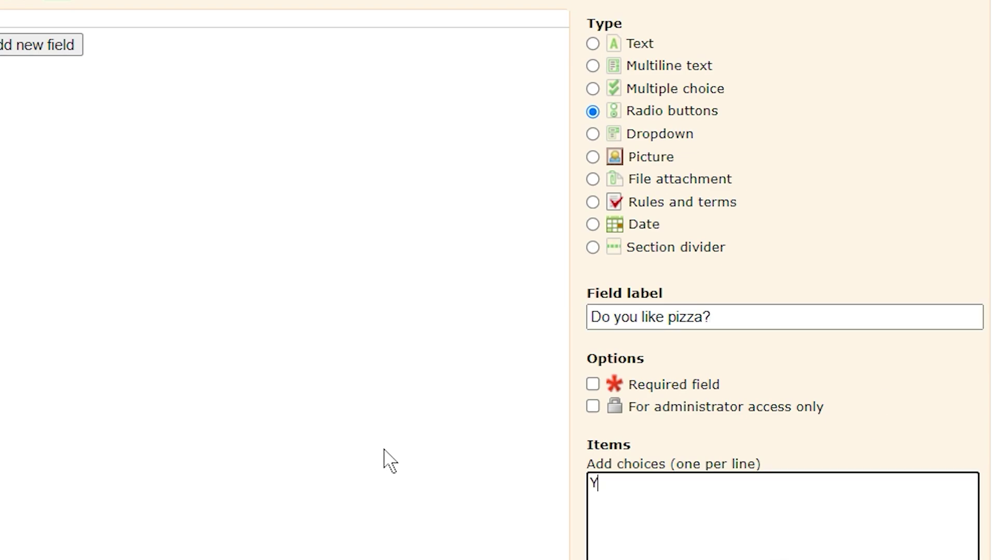
pyautogui.write('es')
pyautogui.press('Return')
pyautogui.write('No')
pyautogui.press('Return')
pyautogui.write('Sometimes')
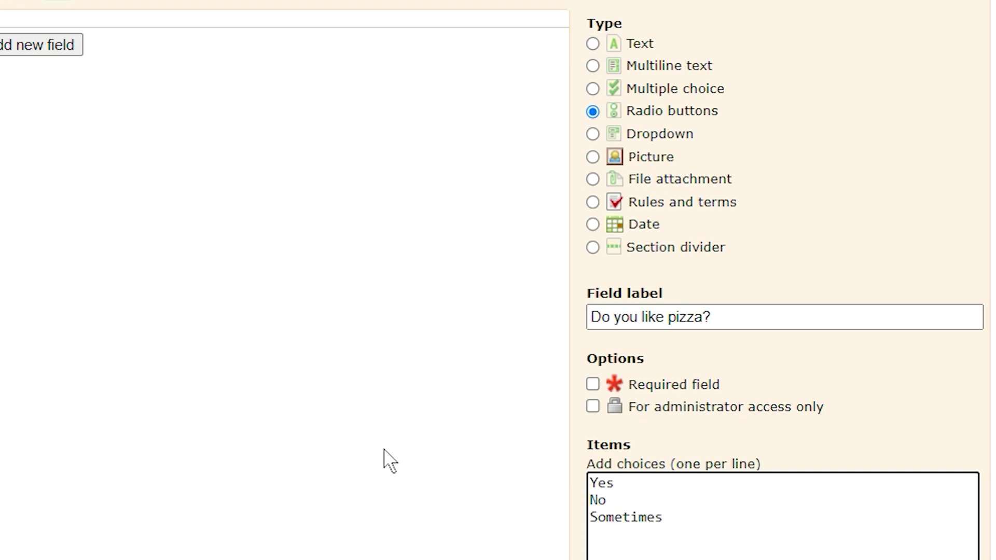
pyautogui.scroll(-5, 459, 389)
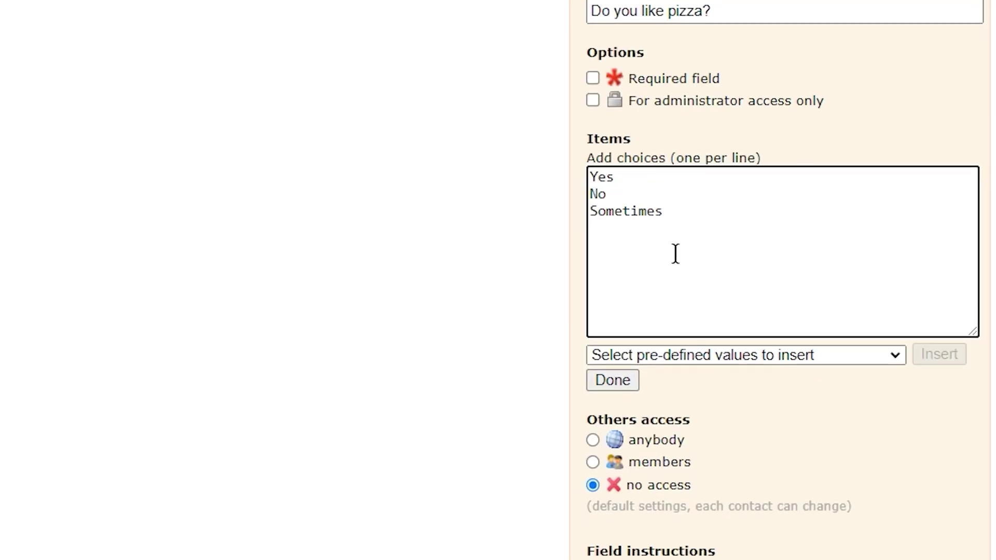
pyautogui.click(594, 80)
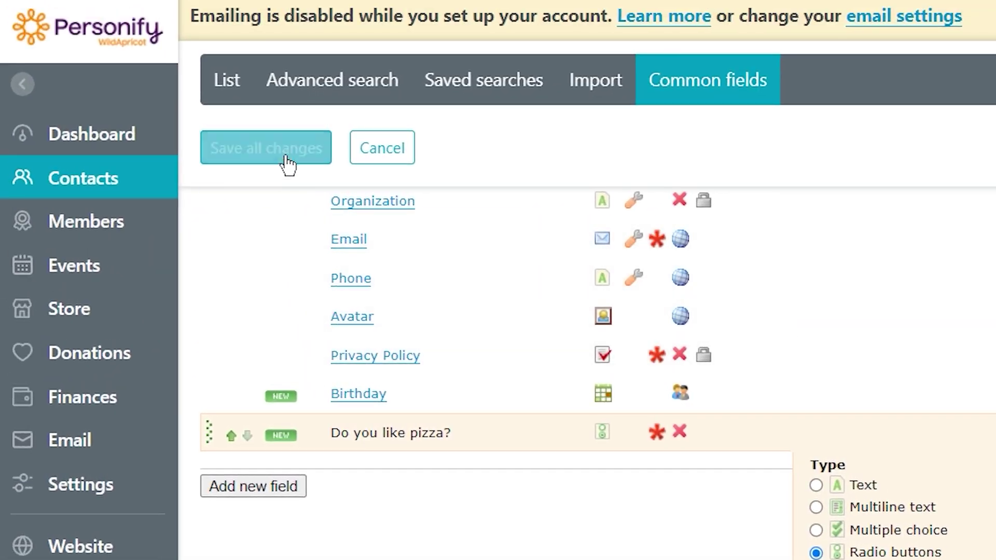
pyautogui.click(287, 163)
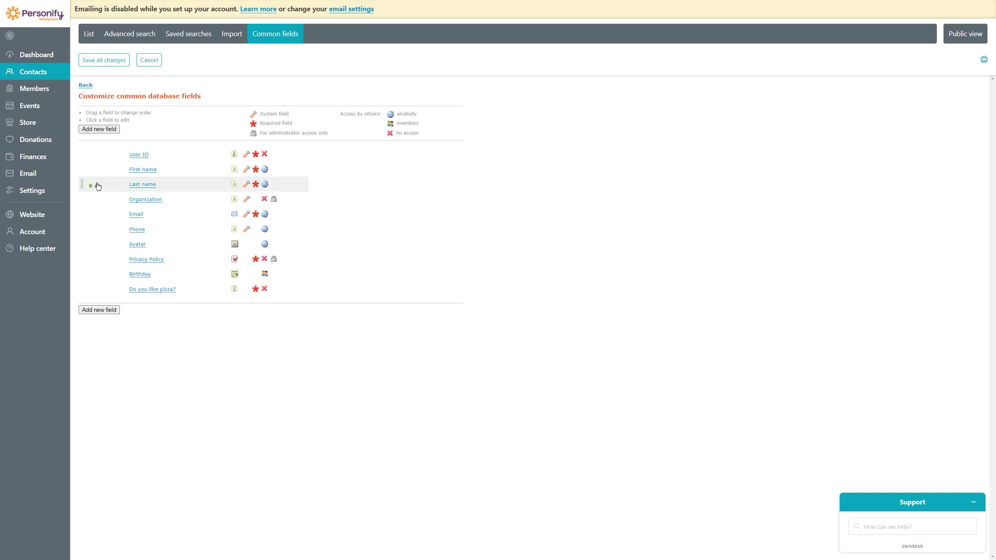
# - Open the Home page from Website > Site pages in the page editor
pyautogui.click(48, 215)
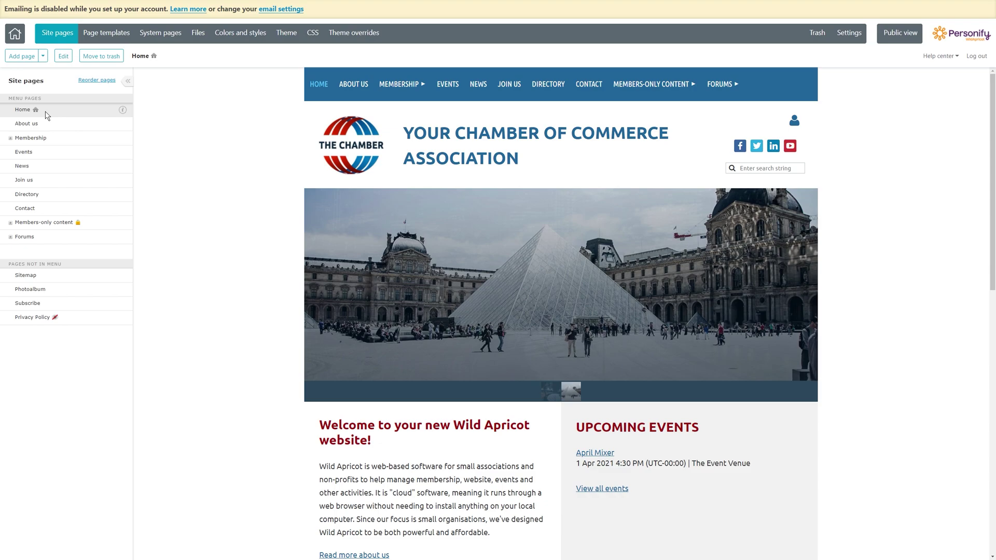
pyautogui.click(63, 57)
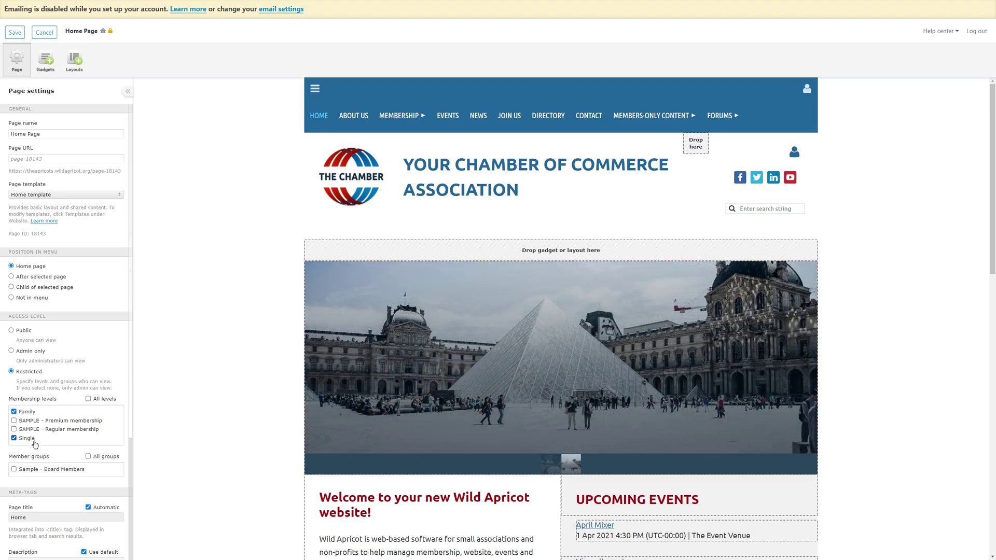
# - Drag a Membership application gadget above the Home page banner slideshow and save the page
pyautogui.click(55, 66)
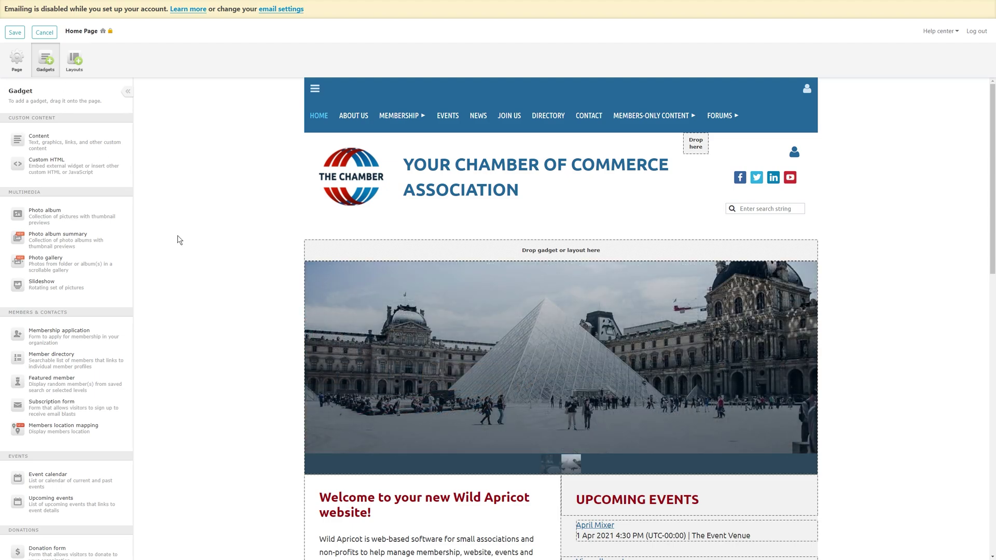
pyautogui.scroll(-4, 104, 271)
pyautogui.scroll(-3, 81, 338)
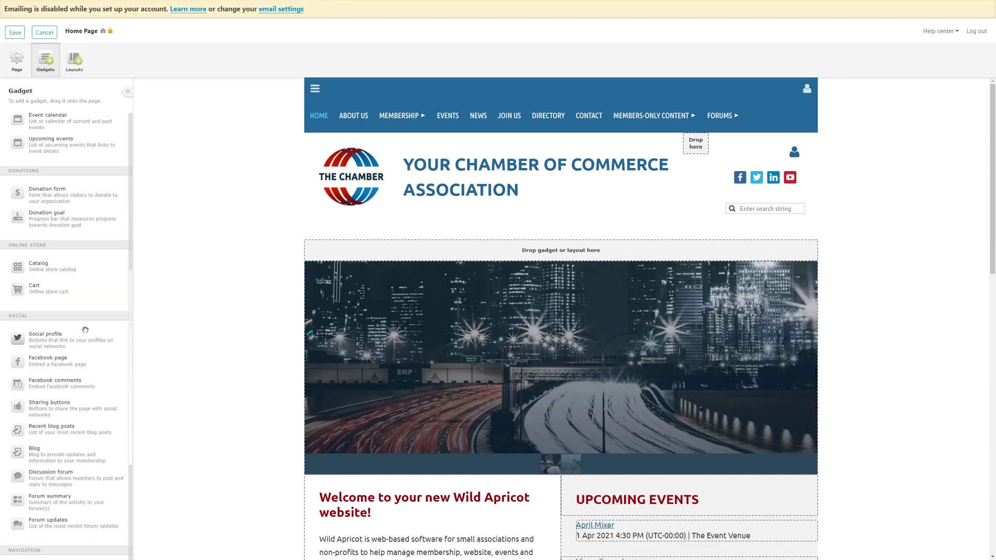
pyautogui.scroll(3, 75, 311)
pyautogui.scroll(1, 72, 305)
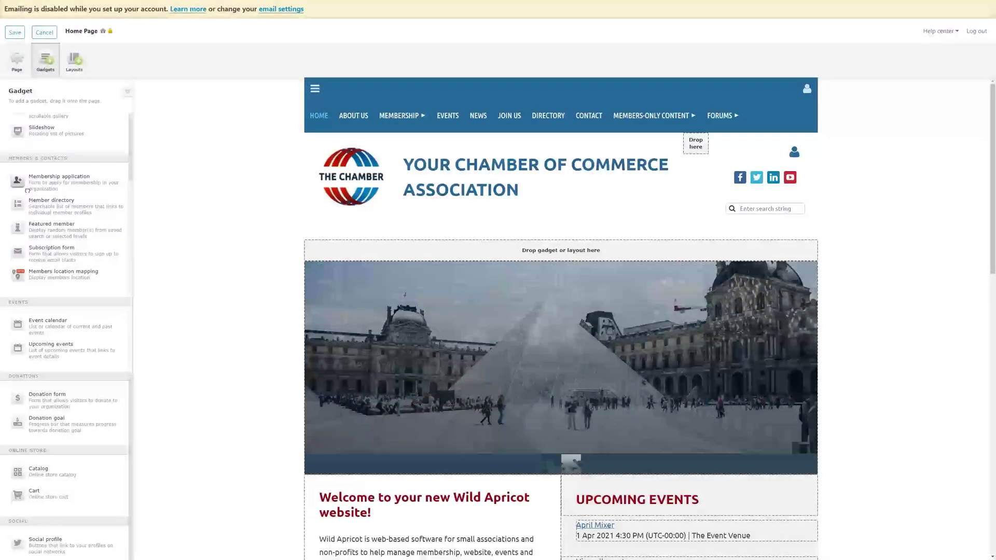
pyautogui.moveTo(27, 190); pyautogui.dragTo(486, 237)
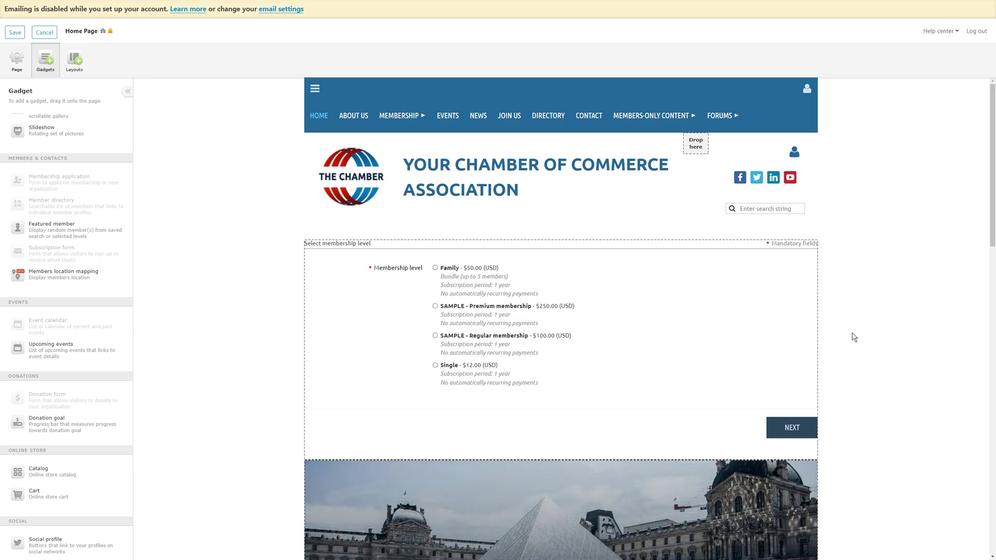
pyautogui.click(15, 32)
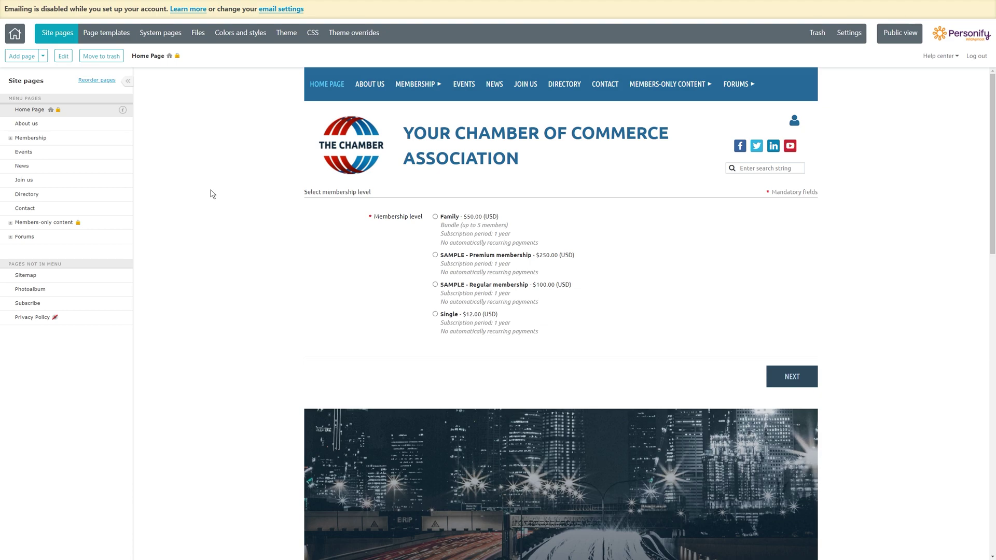
# - Go from the admin dashboard to Settings > Payment settings
pyautogui.click(15, 34)
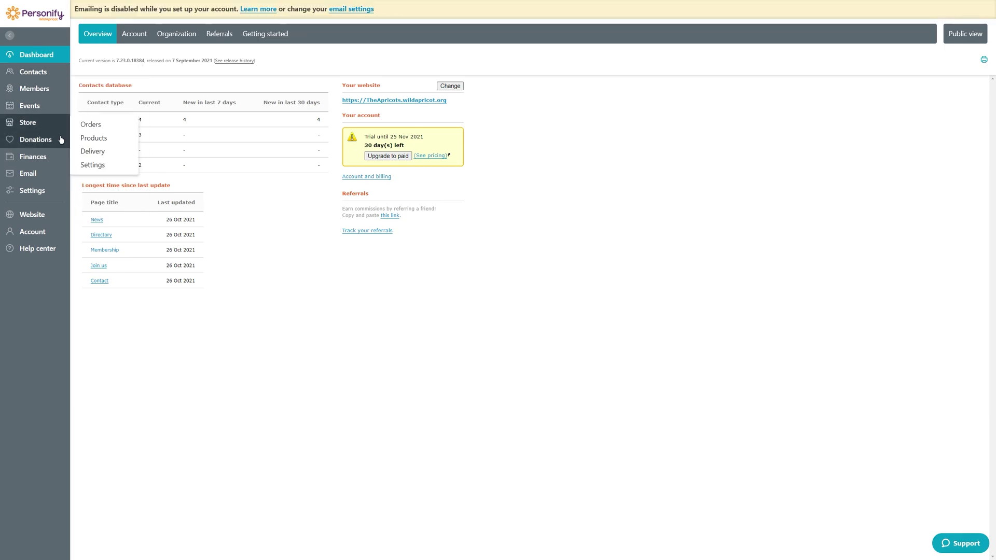
pyautogui.click(25, 197)
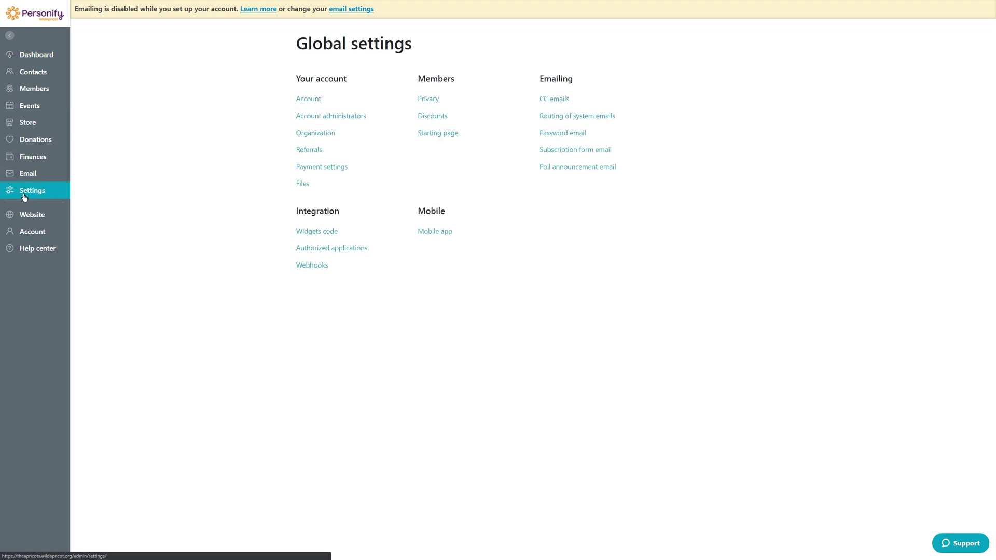
pyautogui.click(328, 172)
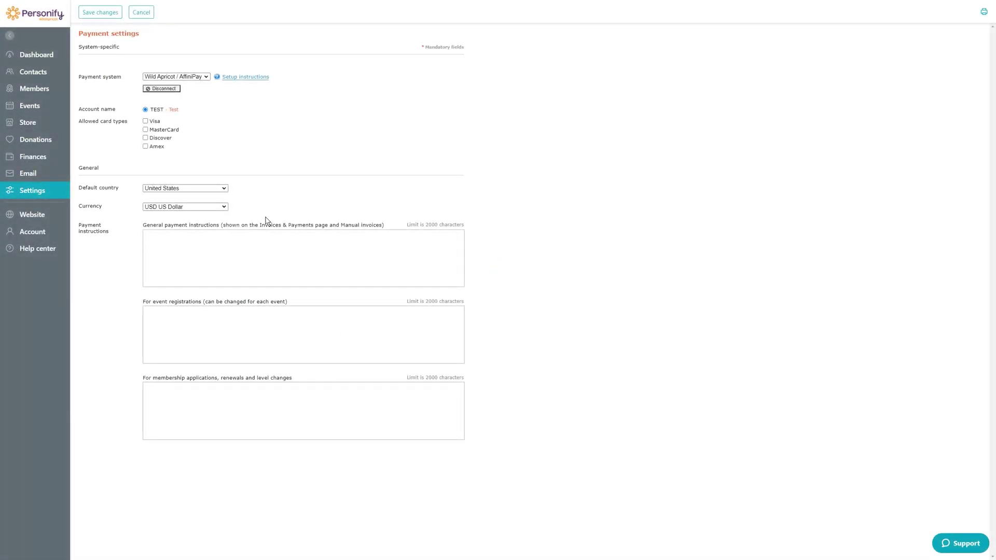
# - Enable Visa and MasterCard, enter 'Thank you' as general payment instructions, and save
pyautogui.click(157, 141)
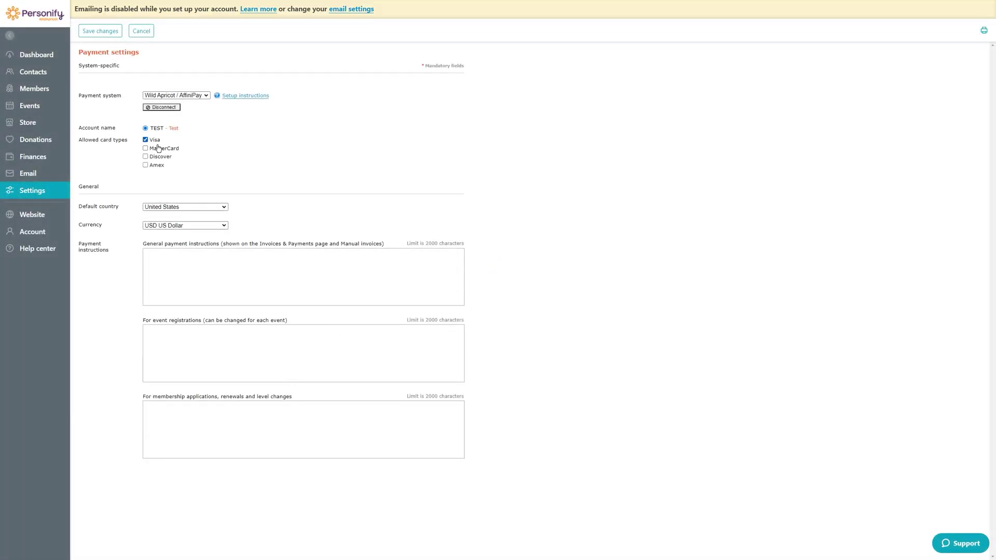
pyautogui.click(166, 152)
pyautogui.click(287, 272)
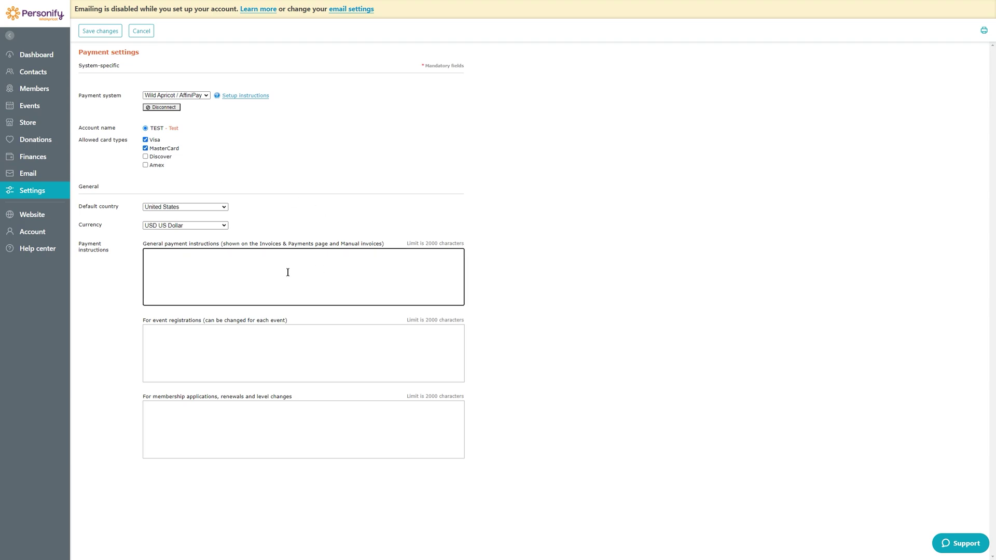
pyautogui.write('Thank you!')
pyautogui.click(116, 34)
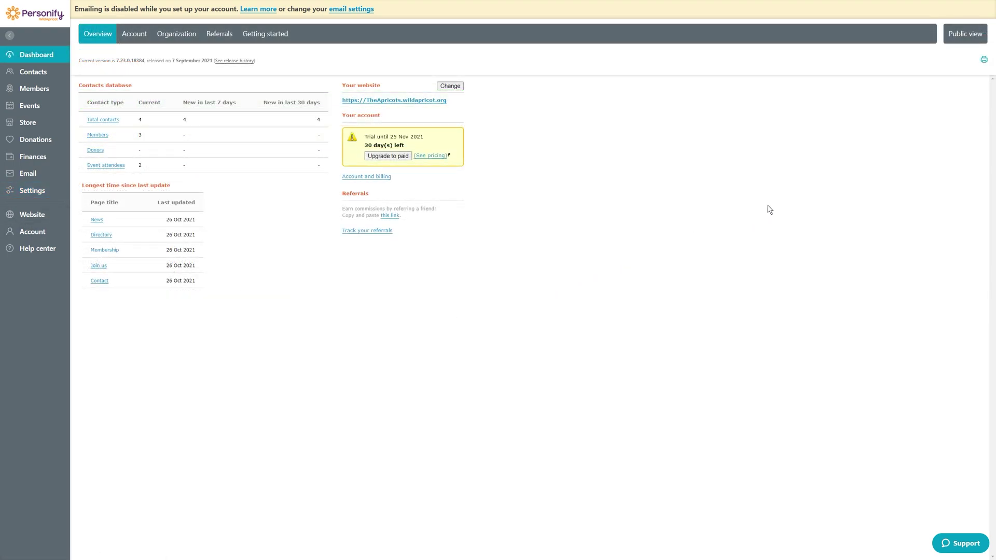
# - In public view, start the Join Us application with the Single membership level
pyautogui.click(965, 36)
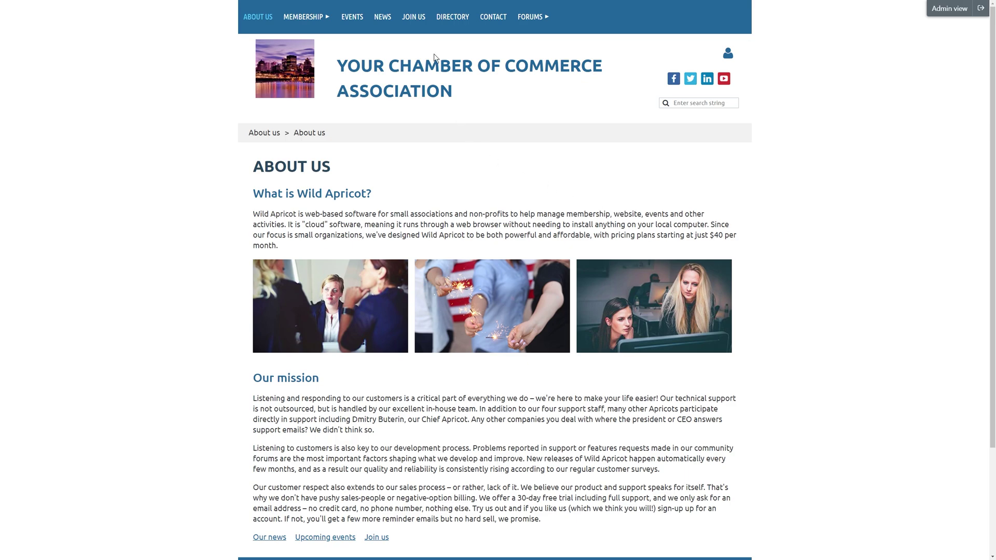
pyautogui.click(422, 21)
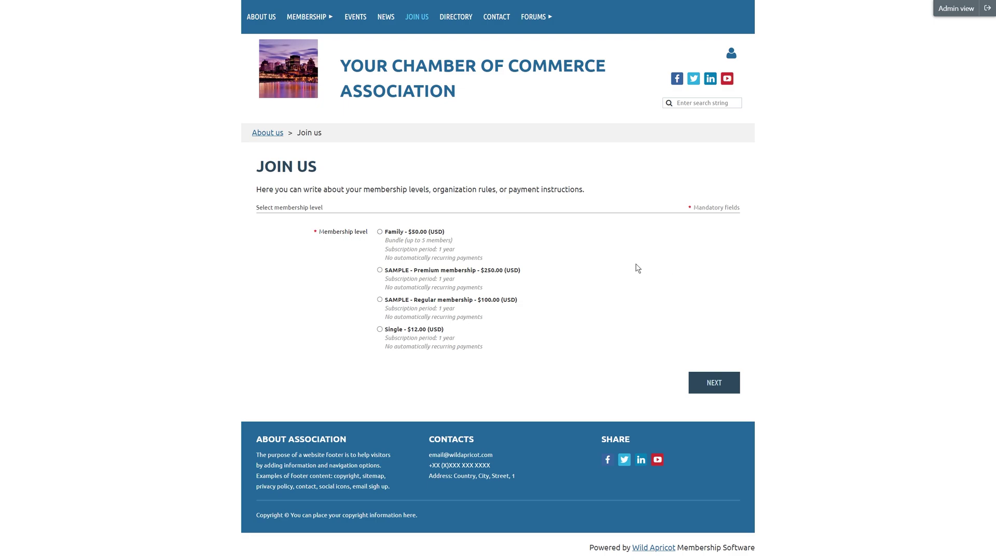
pyautogui.click(410, 334)
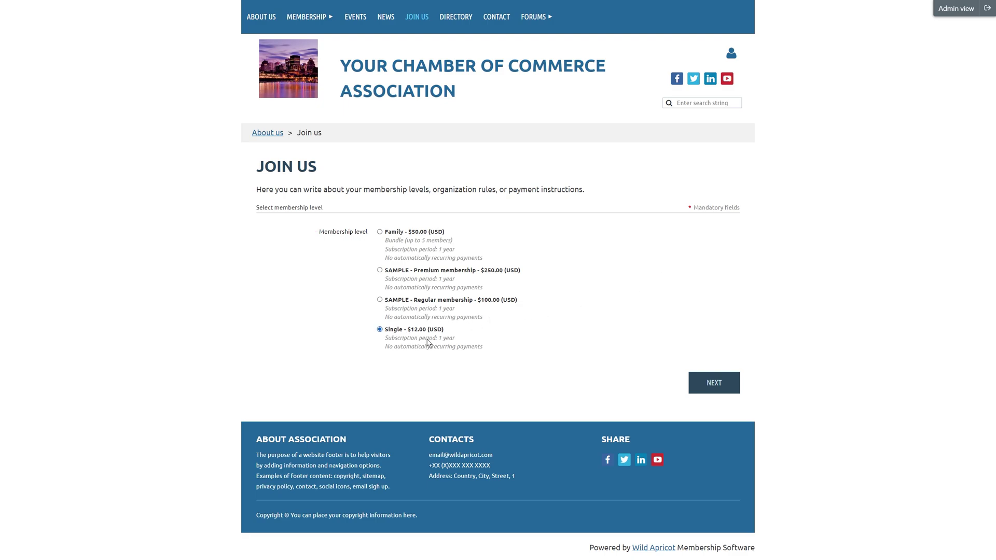
pyautogui.click(694, 387)
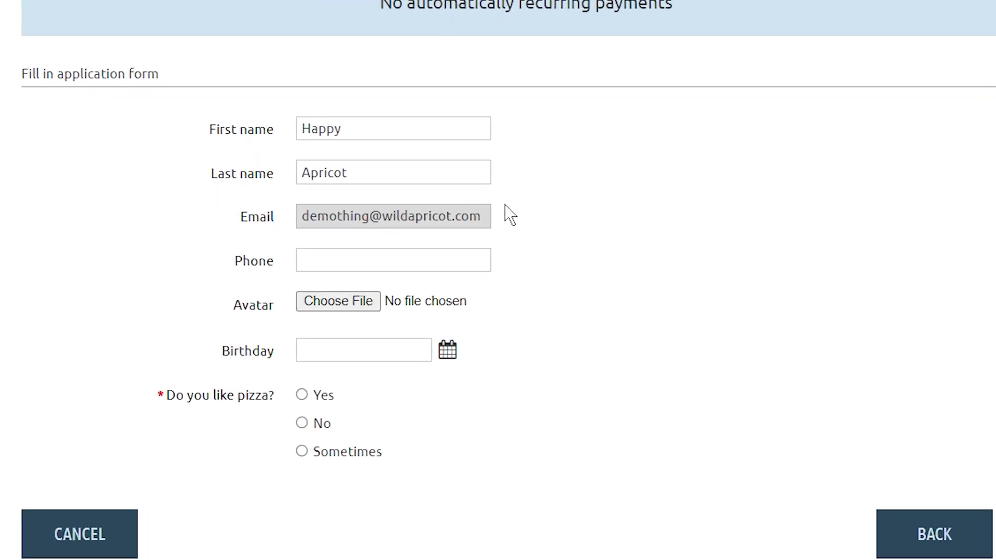
# - Answer Yes to the pizza question, set Birthday to 19 Oct 2021, and continue to review
pyautogui.click(322, 395)
pyautogui.click(451, 351)
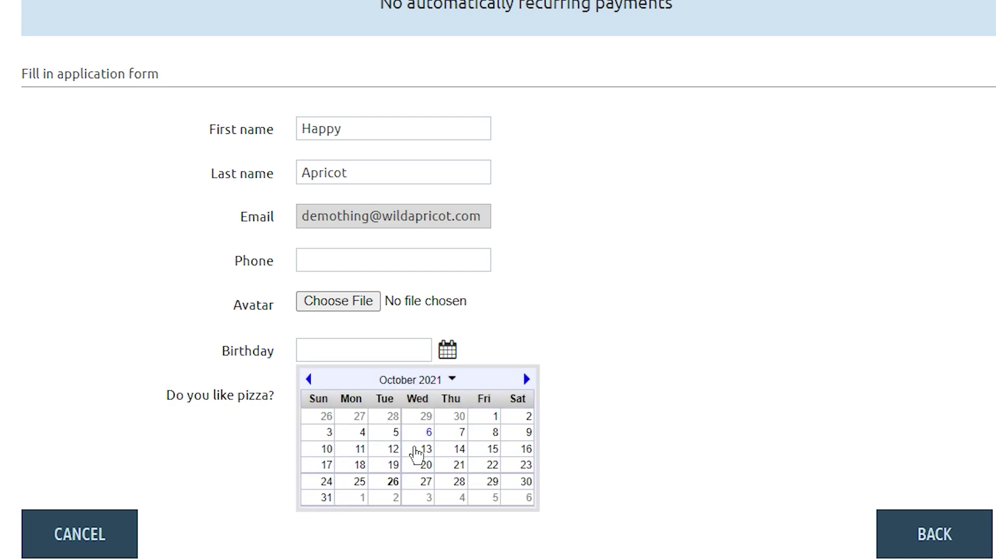
pyautogui.click(392, 469)
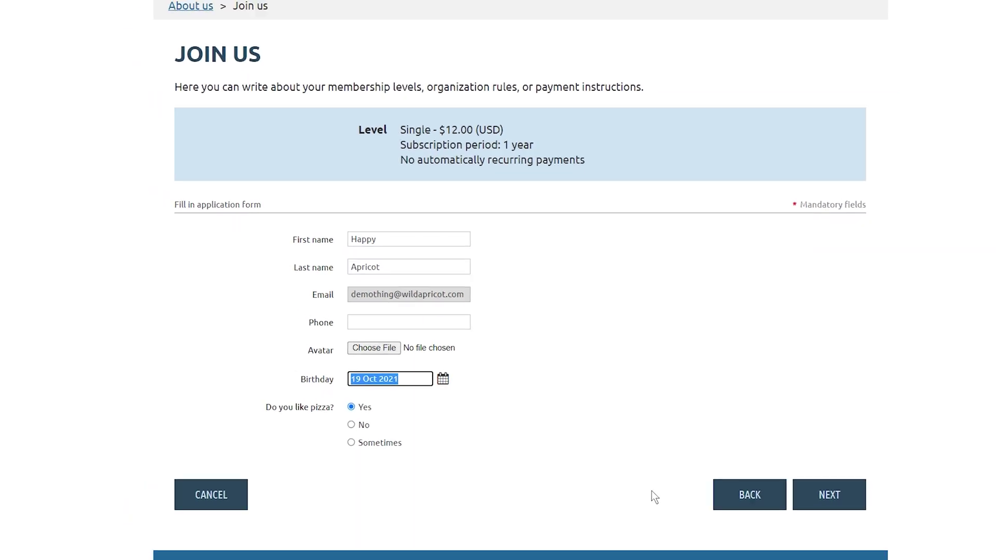
pyautogui.click(710, 487)
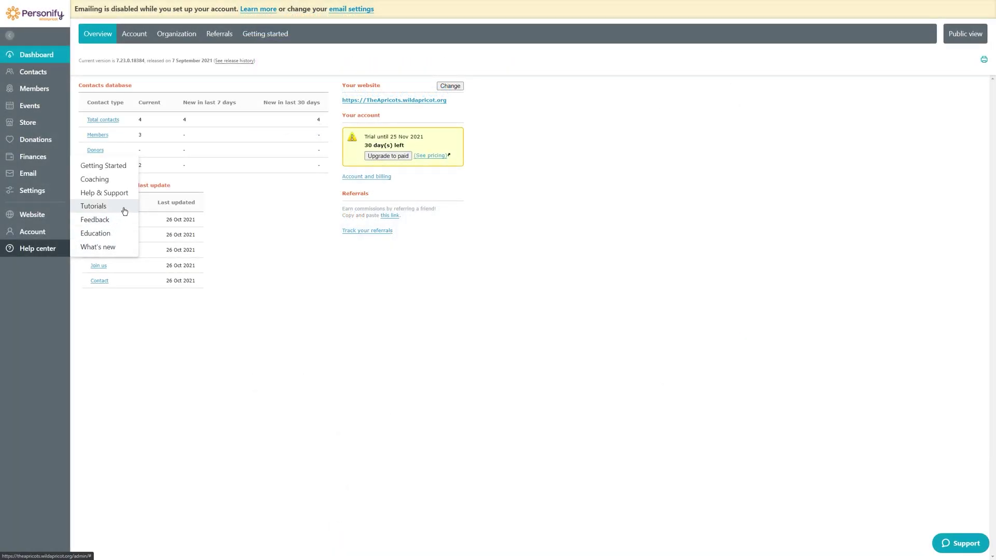
# - Open the Events setup checklist article in the Help Center
pyautogui.click(127, 200)
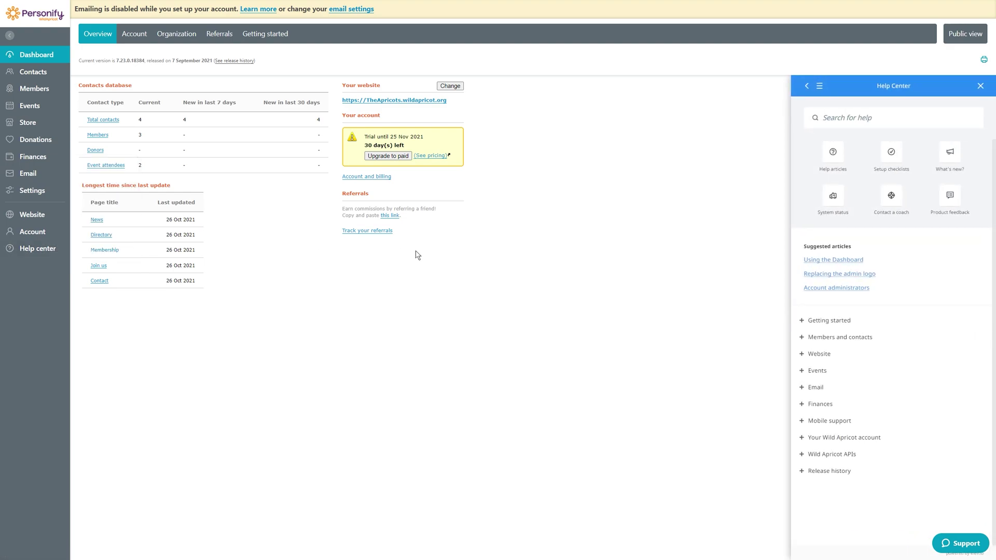
pyautogui.click(818, 373)
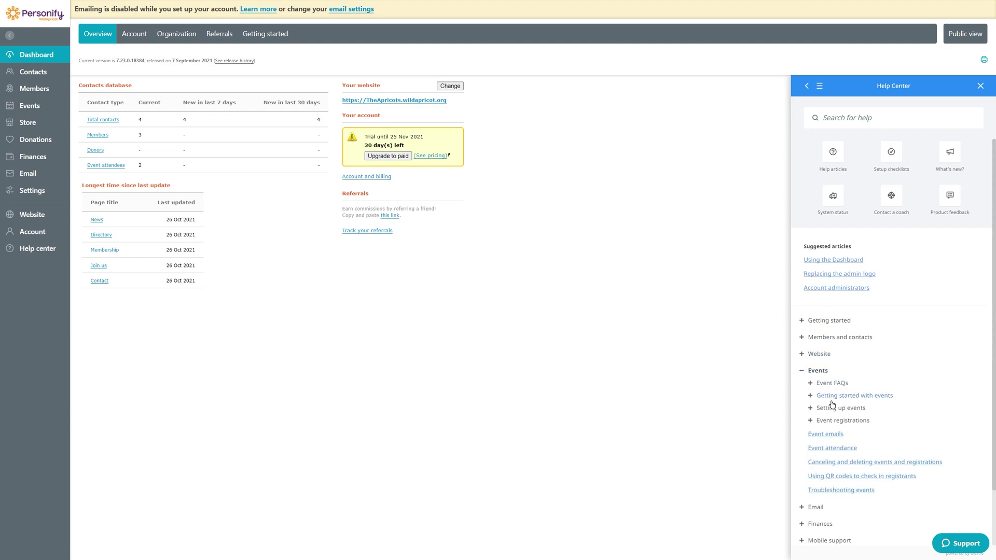
pyautogui.click(831, 402)
pyautogui.click(843, 424)
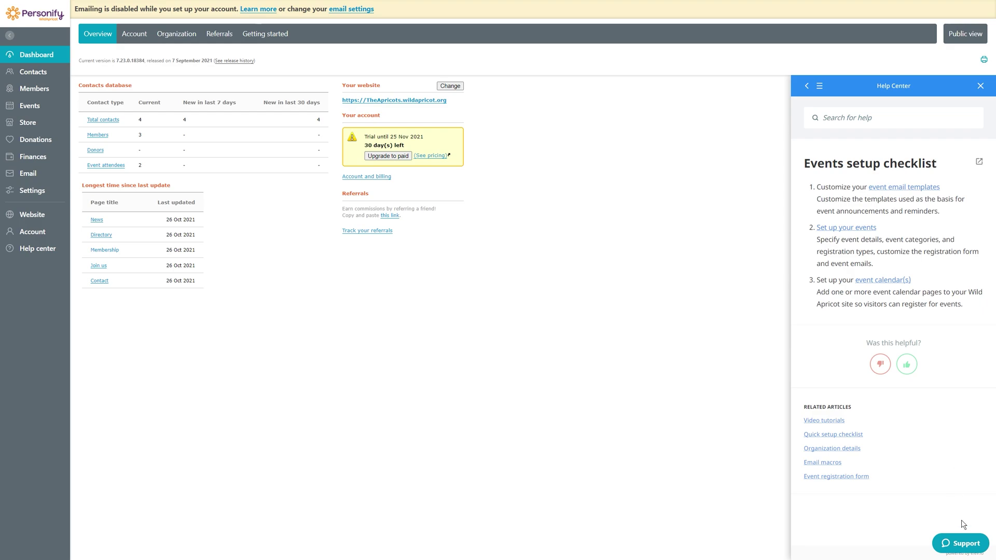
# - Search support for 'Help!', start a live chat, and show the Getting started page
pyautogui.click(959, 540)
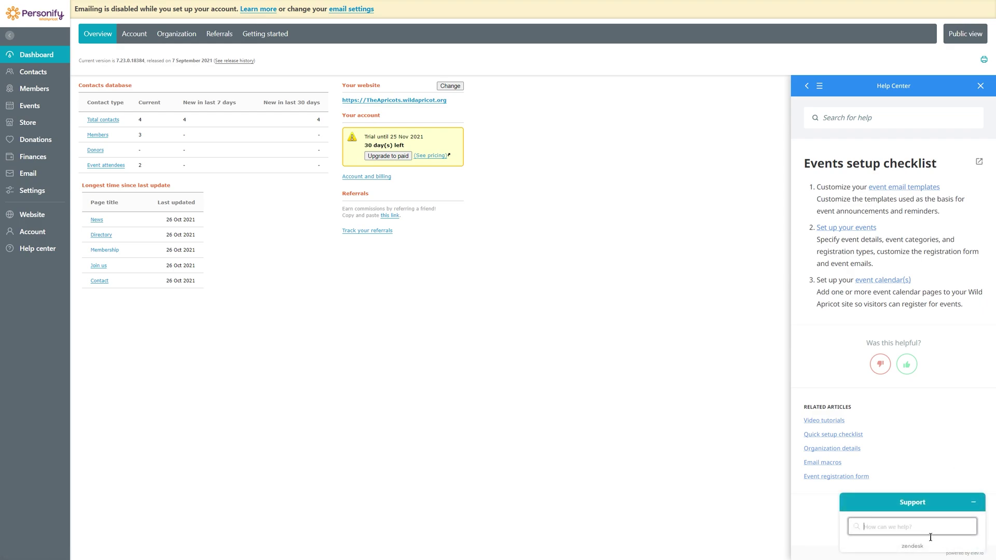
pyautogui.write('Help!')
pyautogui.press('Return')
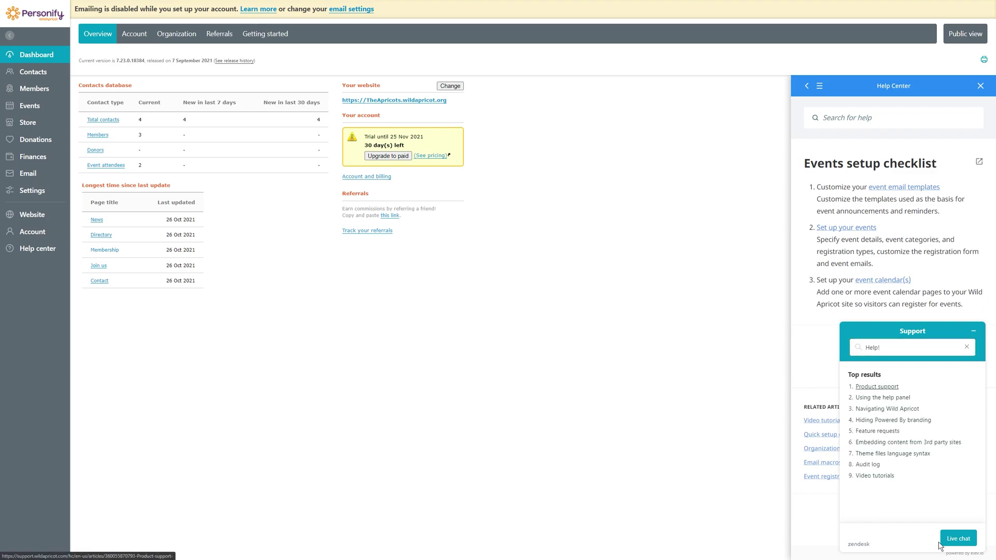
pyautogui.click(958, 542)
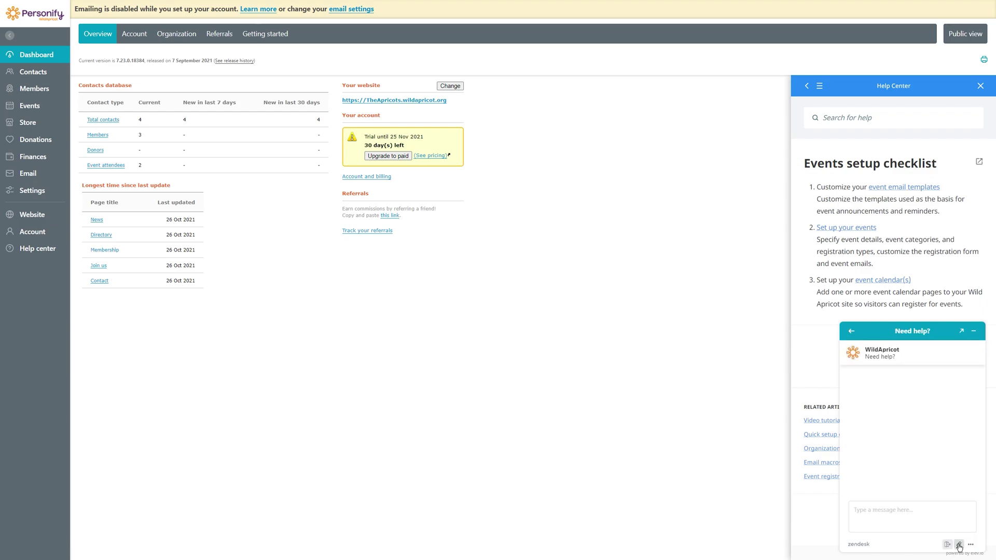
pyautogui.click(262, 34)
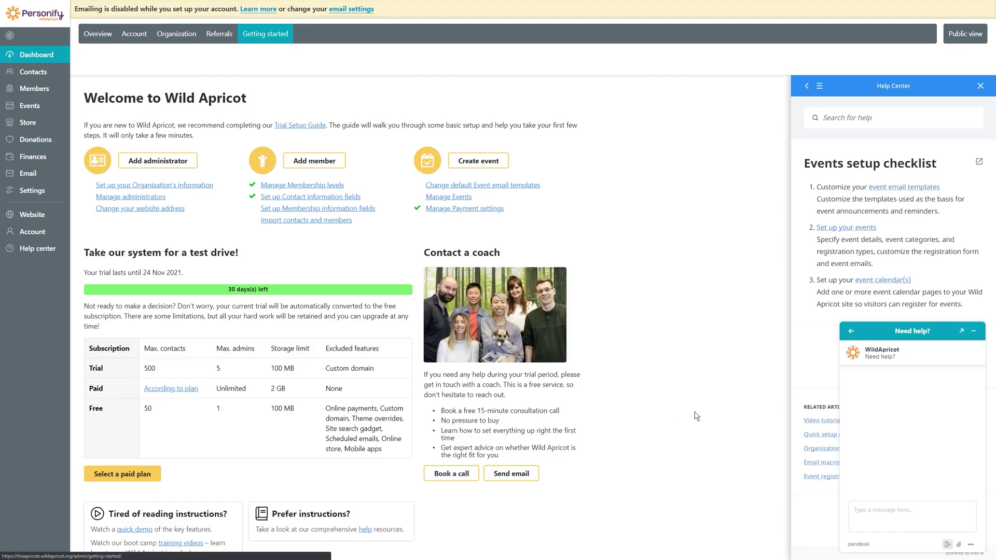